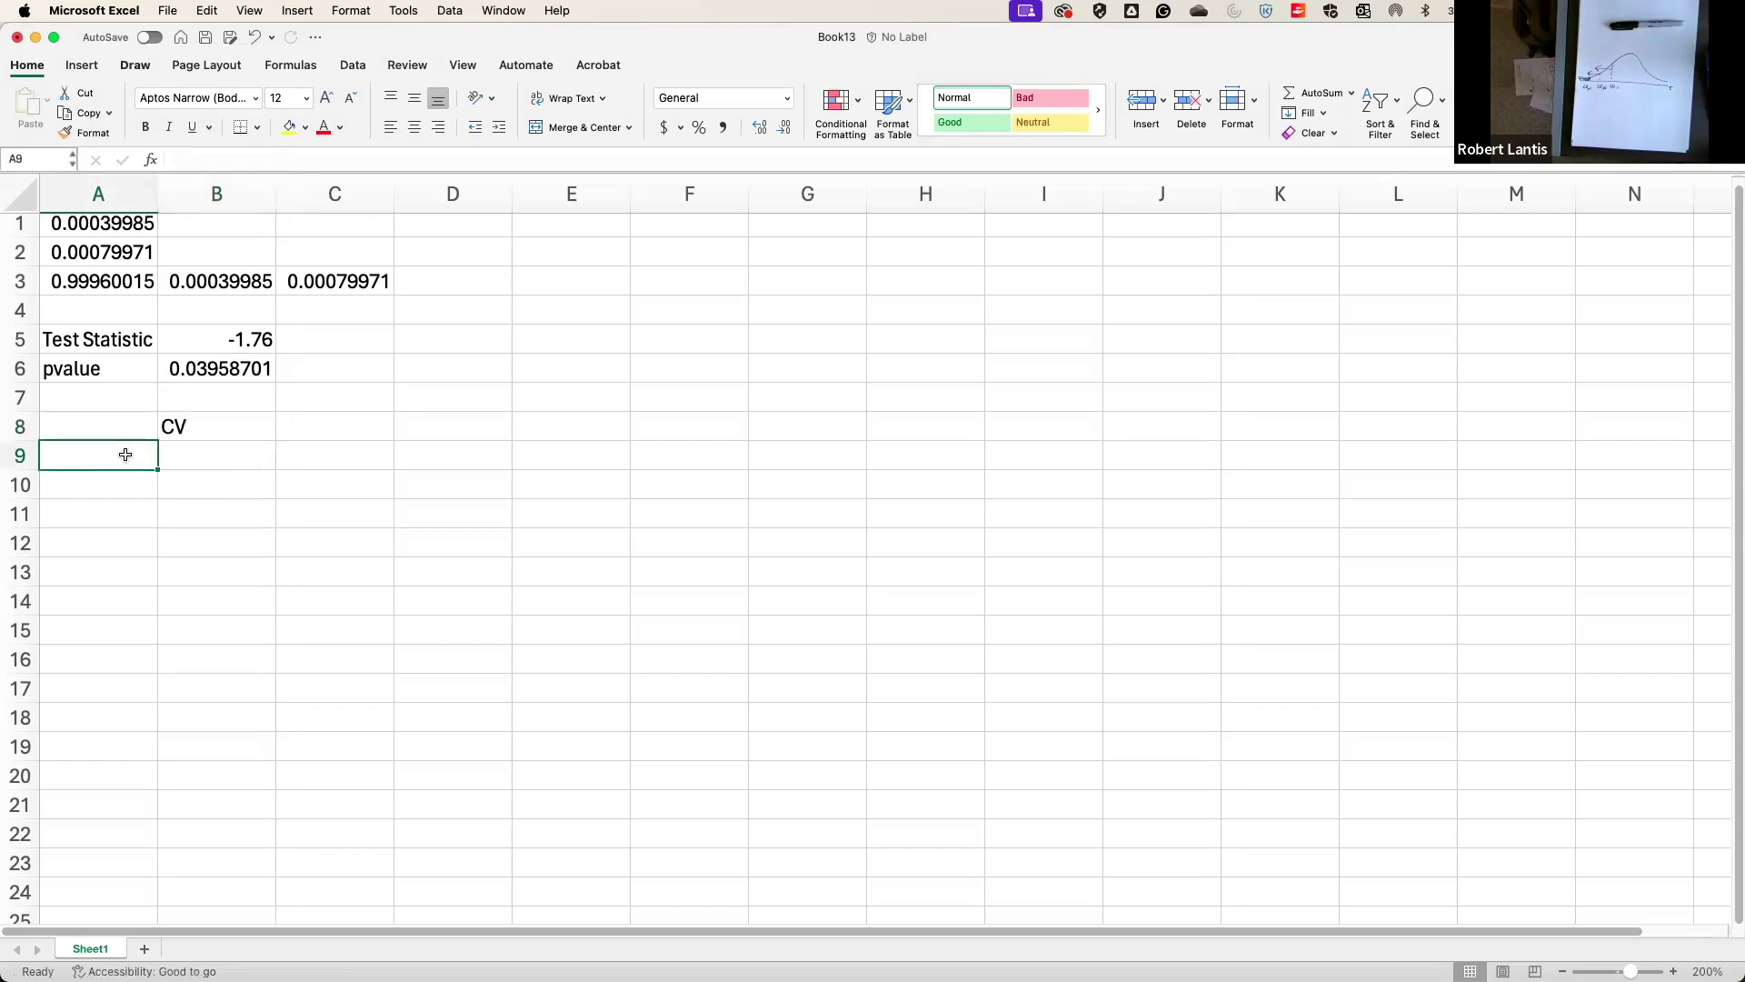
List the significance levels 0.1, 0.05 and 0.01 in A9:A11 under the heading Alpha in A8.
text(0.1)
key(Return)
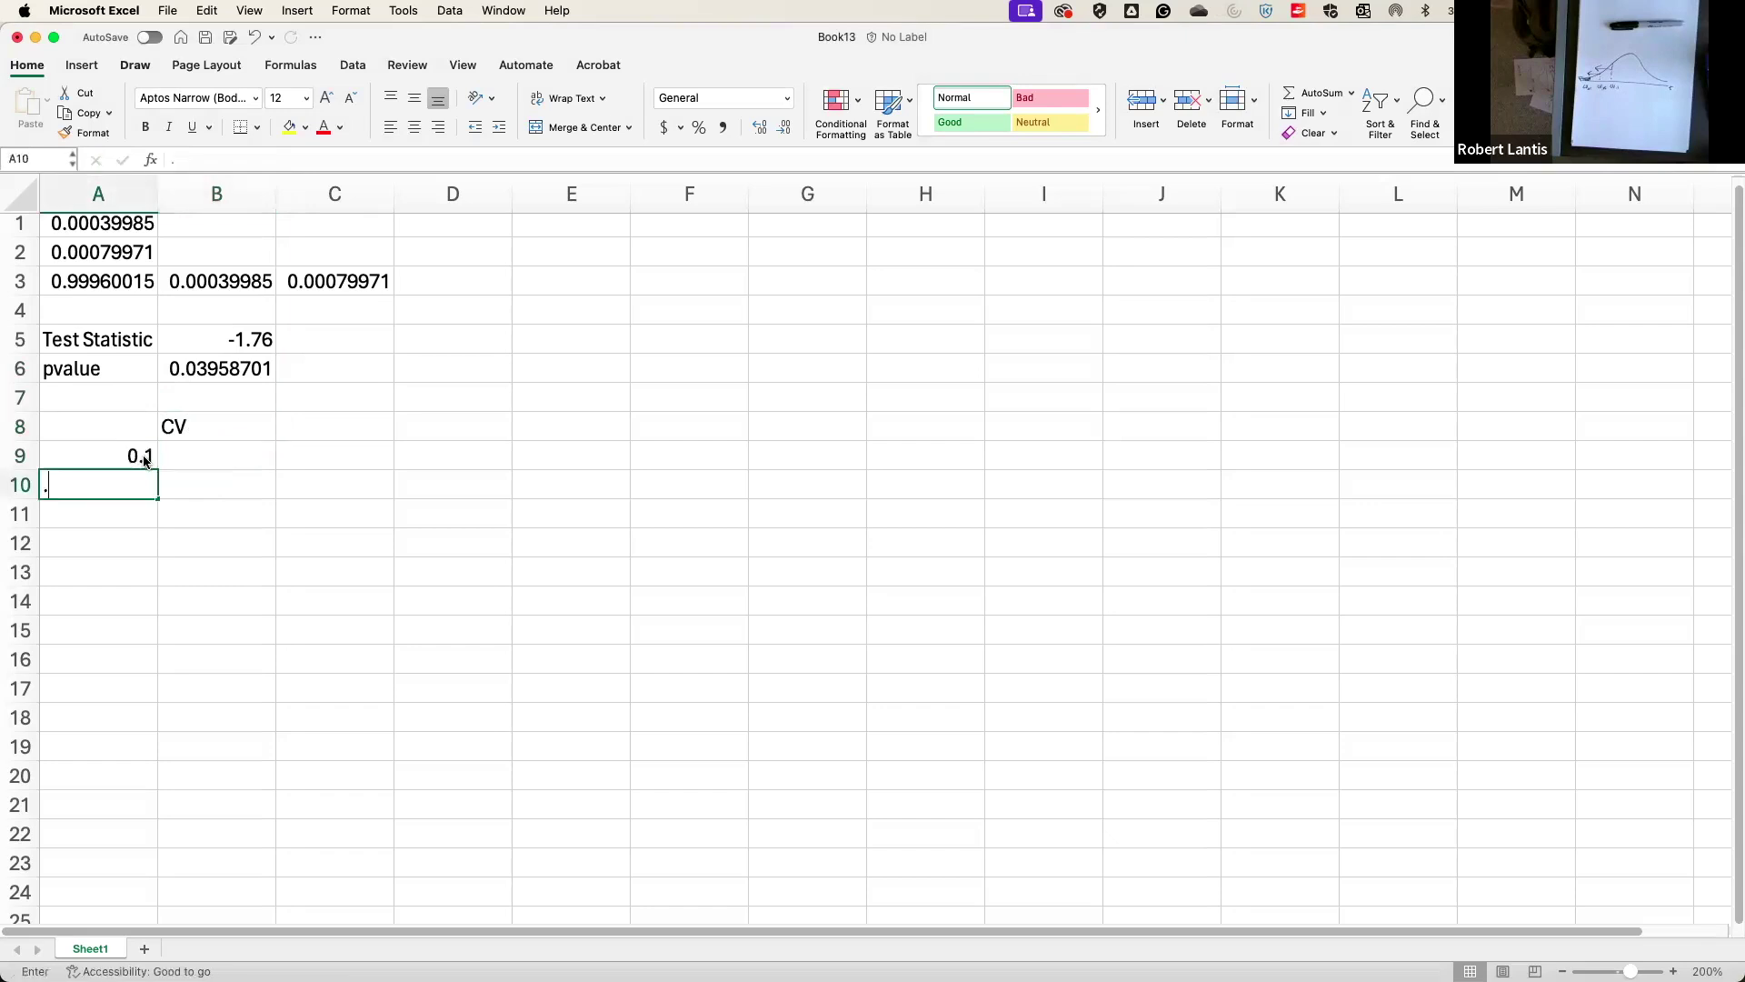
text(0.05)
key(Return)
text(.01)
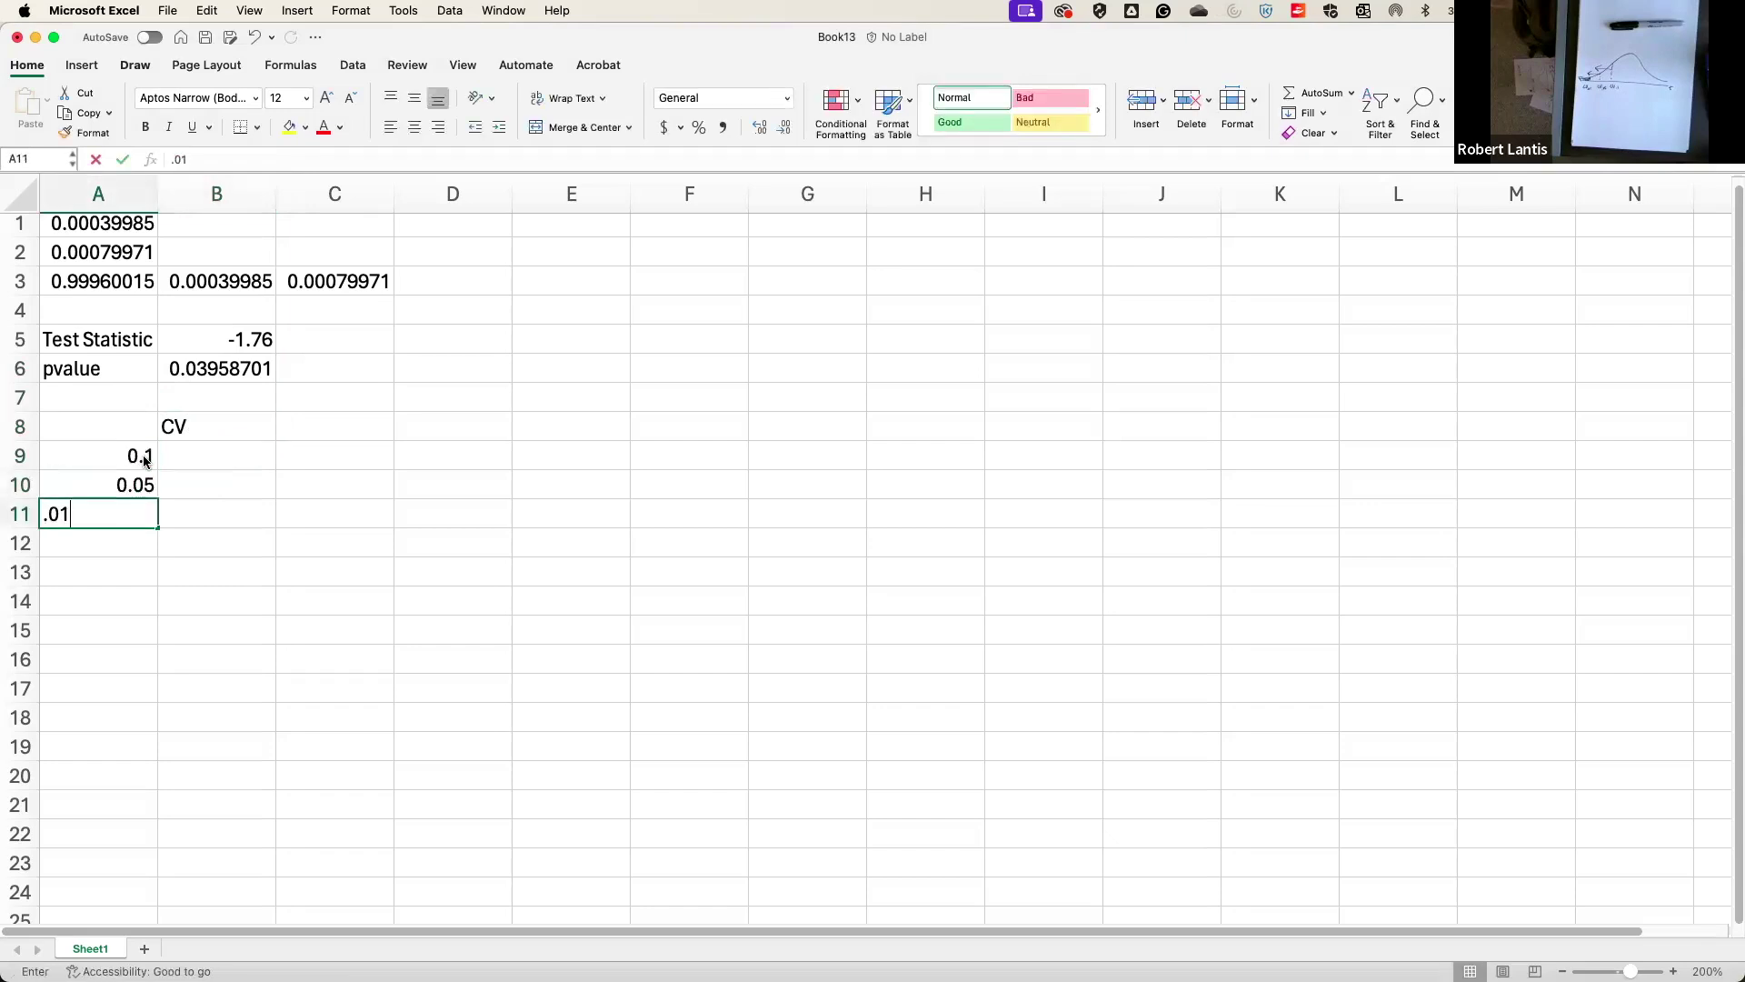
click(86, 406)
click(94, 421)
text(Alpha)
key(Tab)
Compute the left-tail critical value in B9 with =T.INV(A9,399).
click(233, 462)
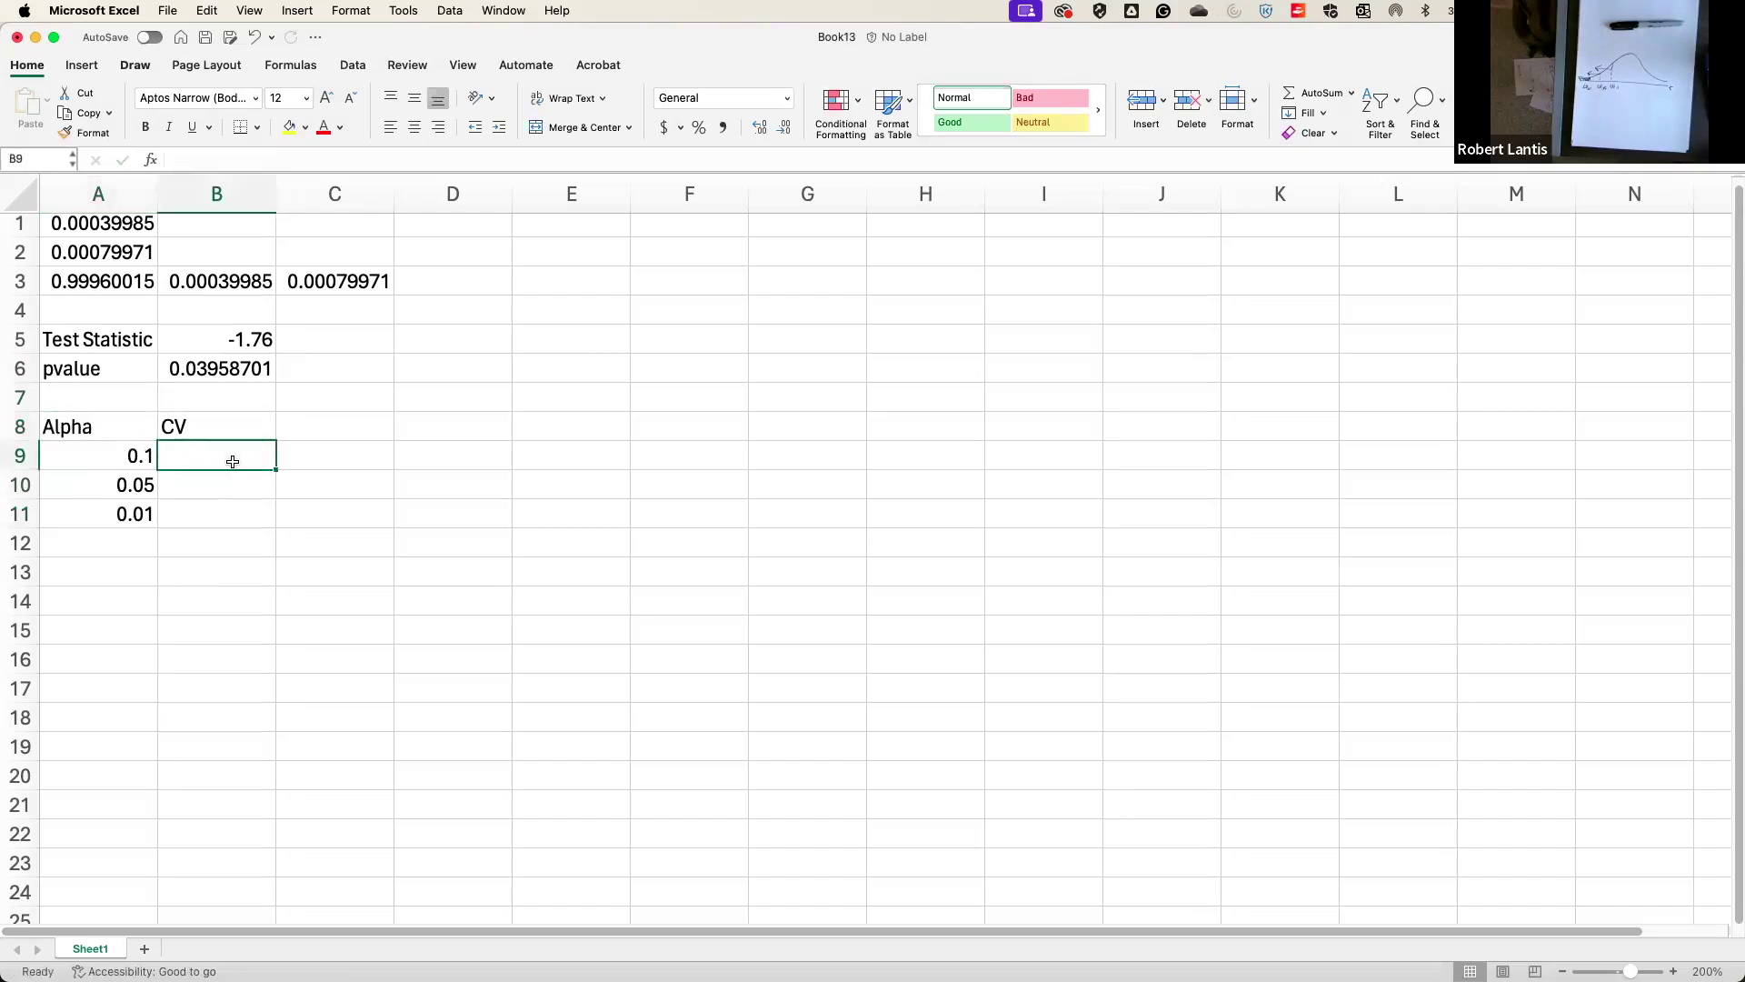
text(=)
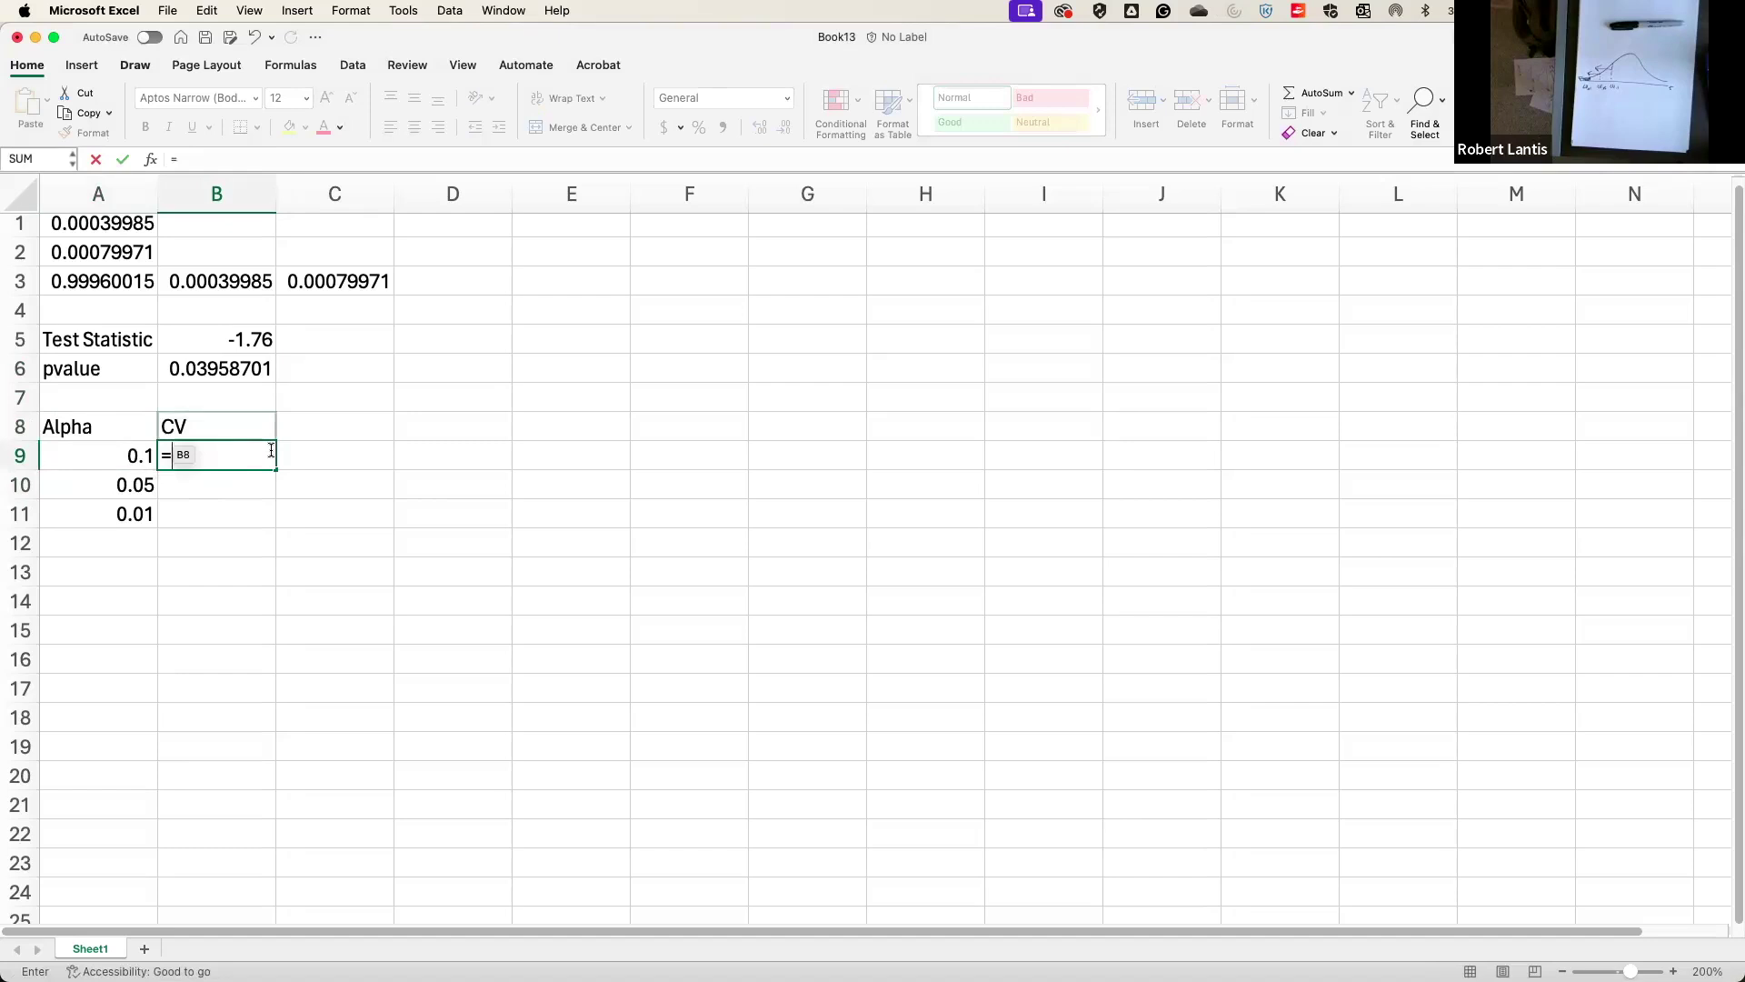
text(t.inv)
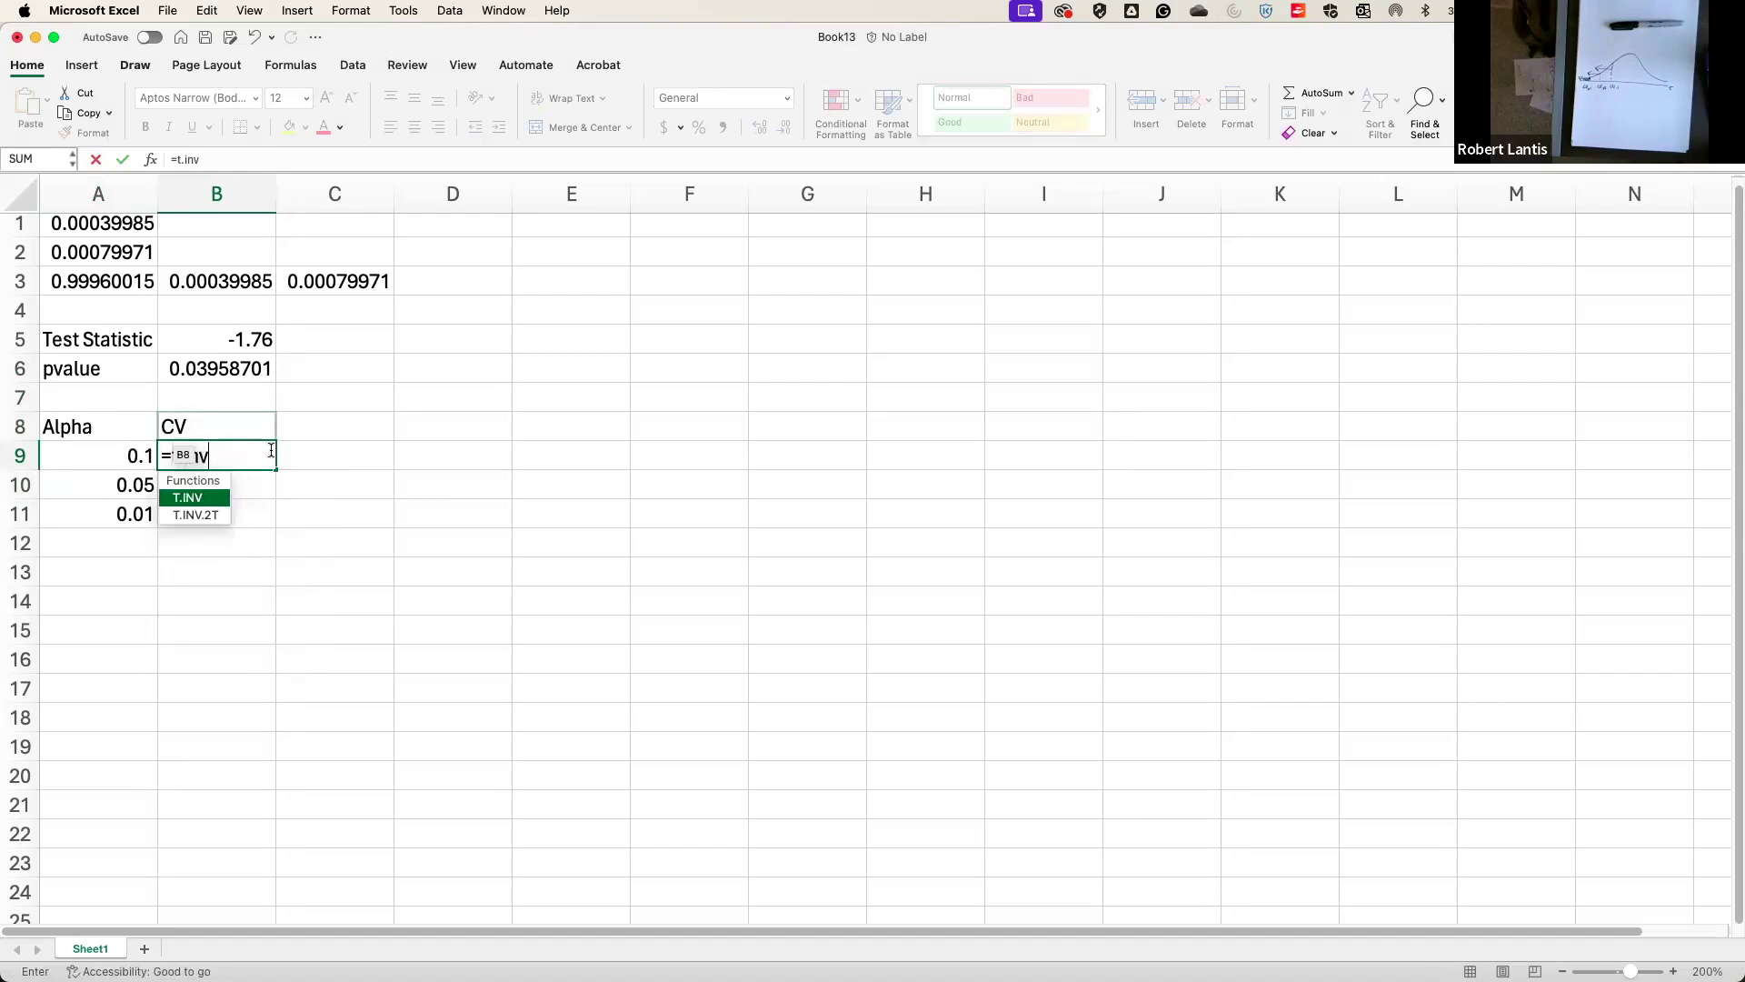
text(()
scroll(182, 454, down, 1)
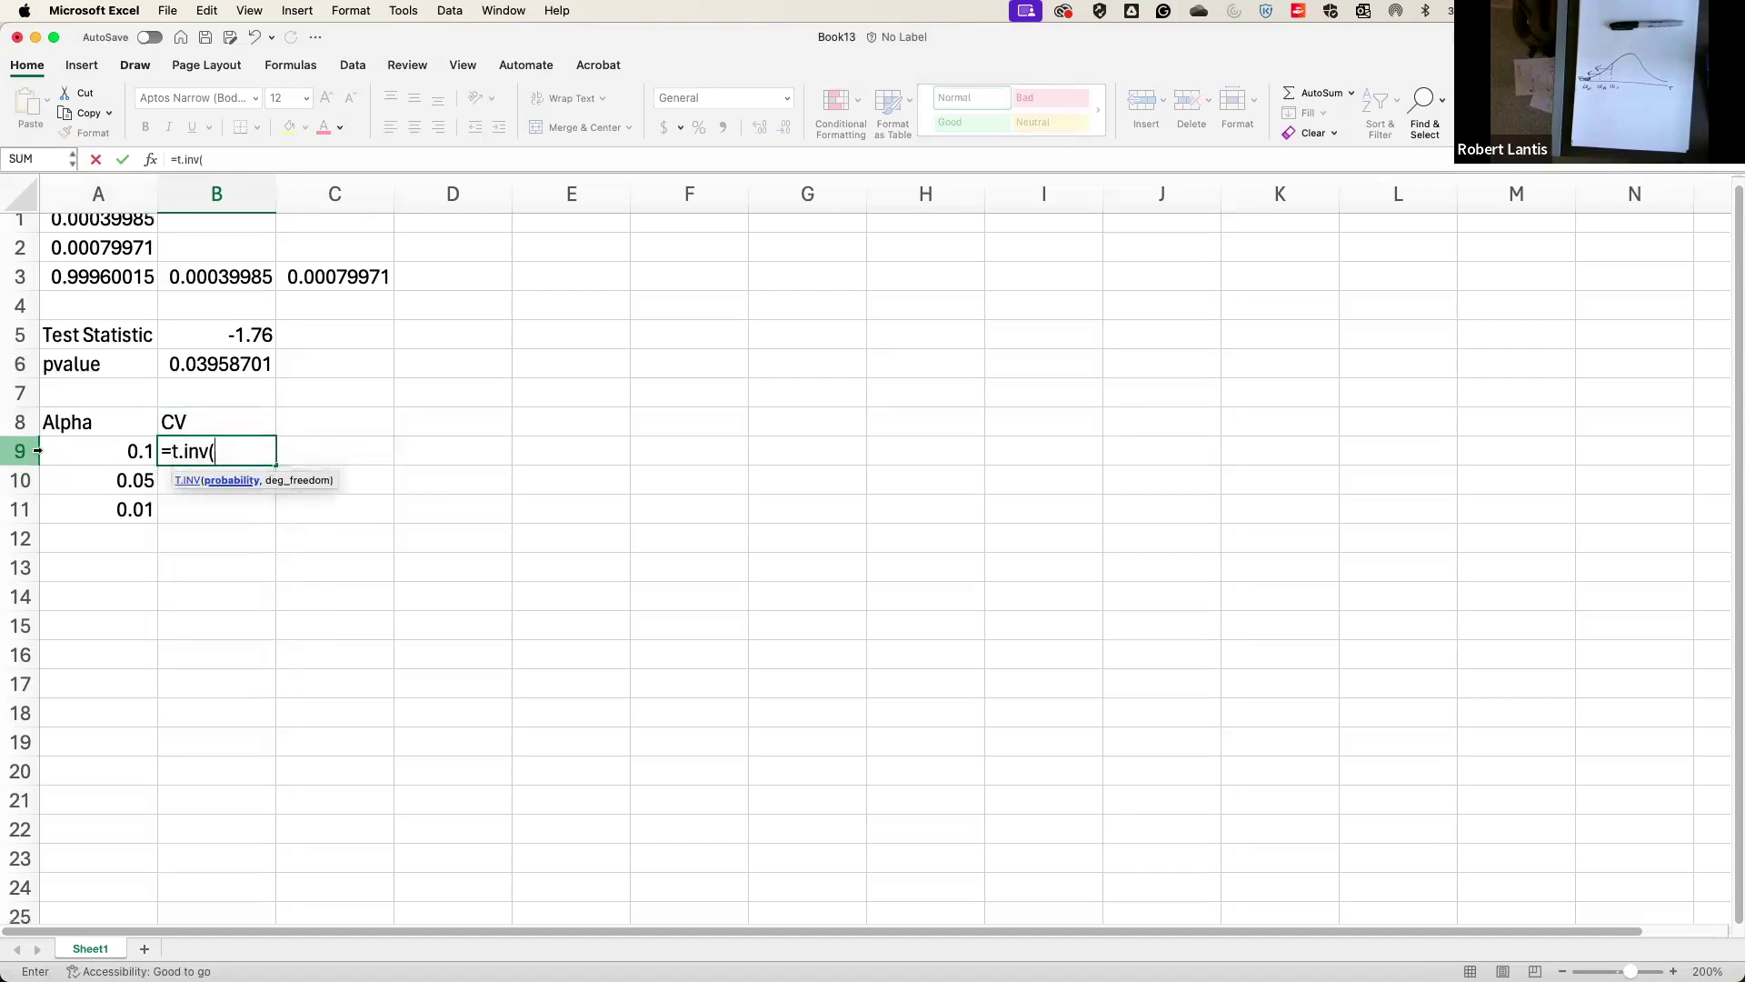
click(98, 445)
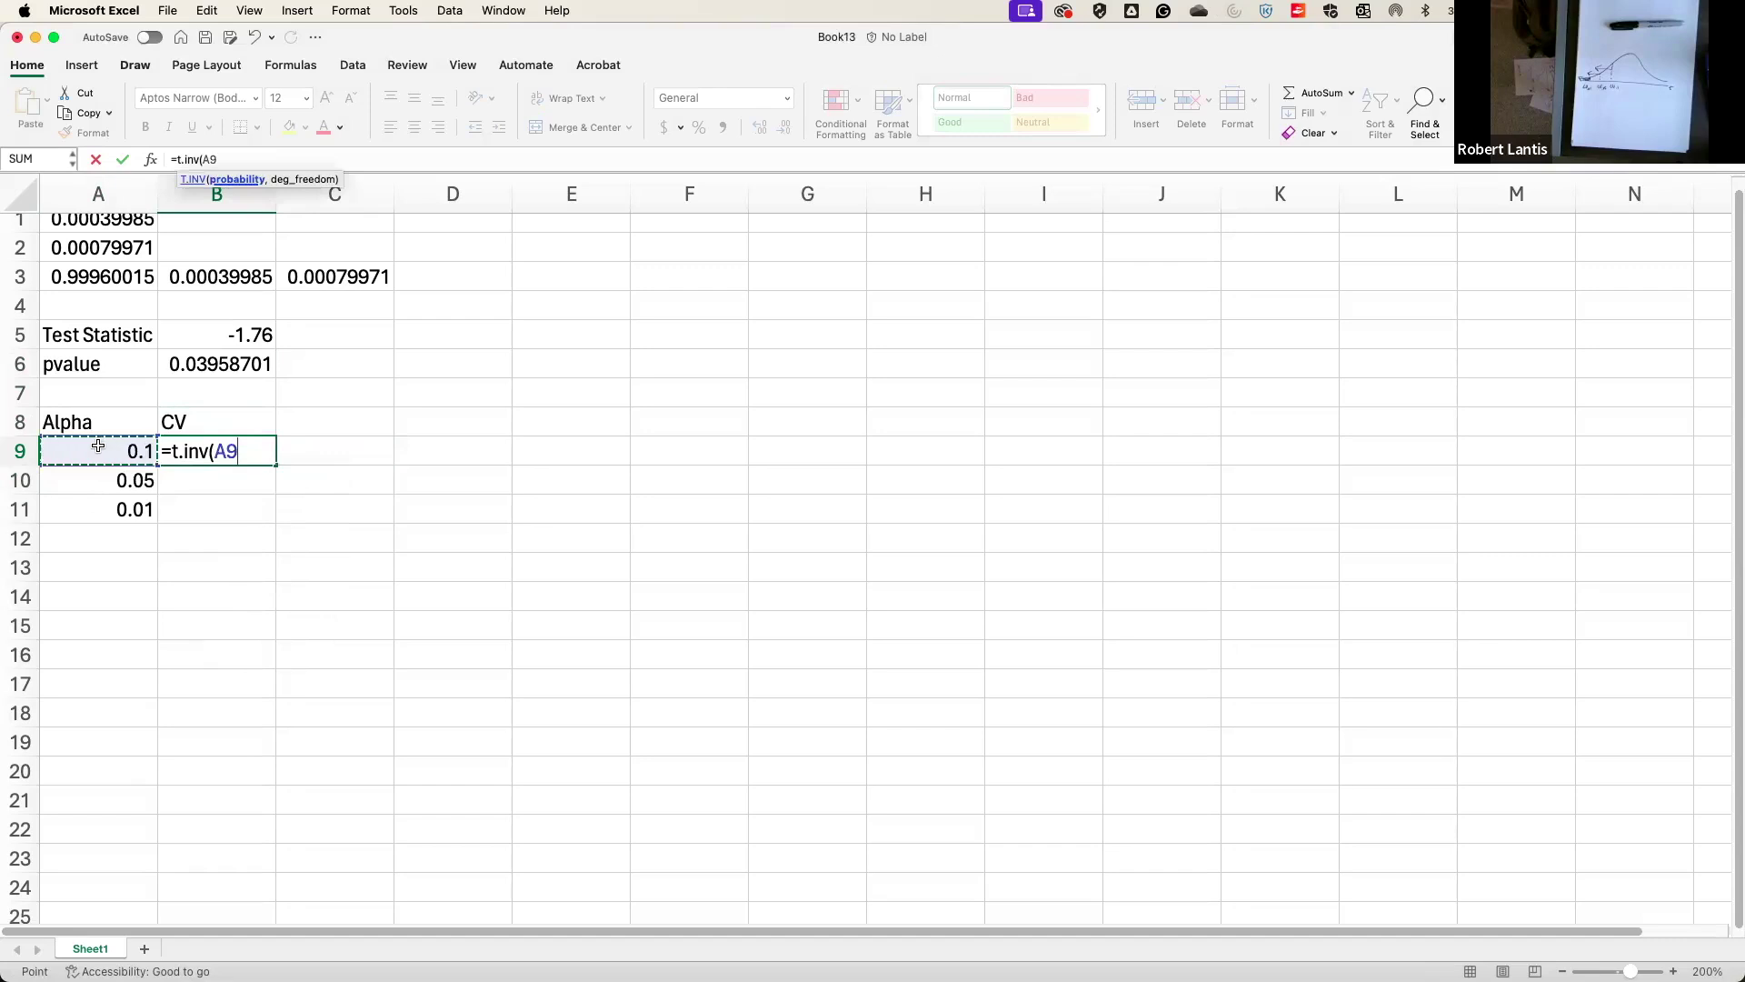
text(,)
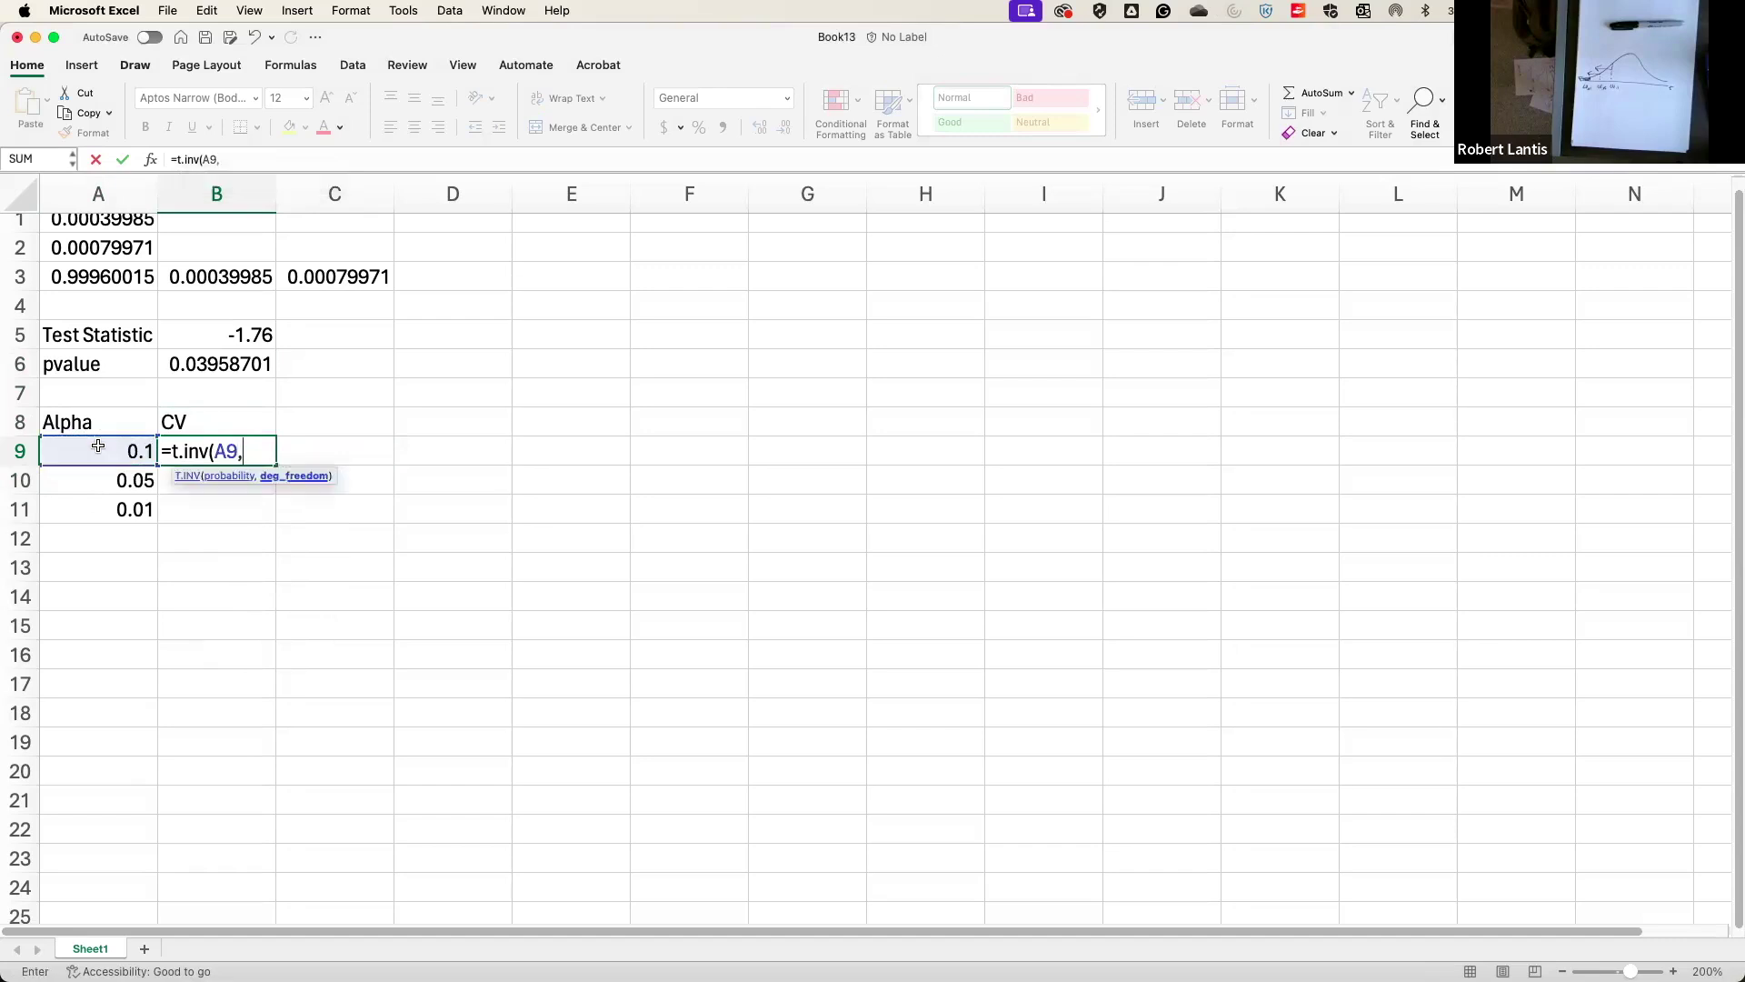
text(399)
key(Return)
Copy the critical value formula from B9 down to B11 and check the copied formula in B10.
click(277, 462)
drag(274, 462, 248, 503)
double_click(226, 478)
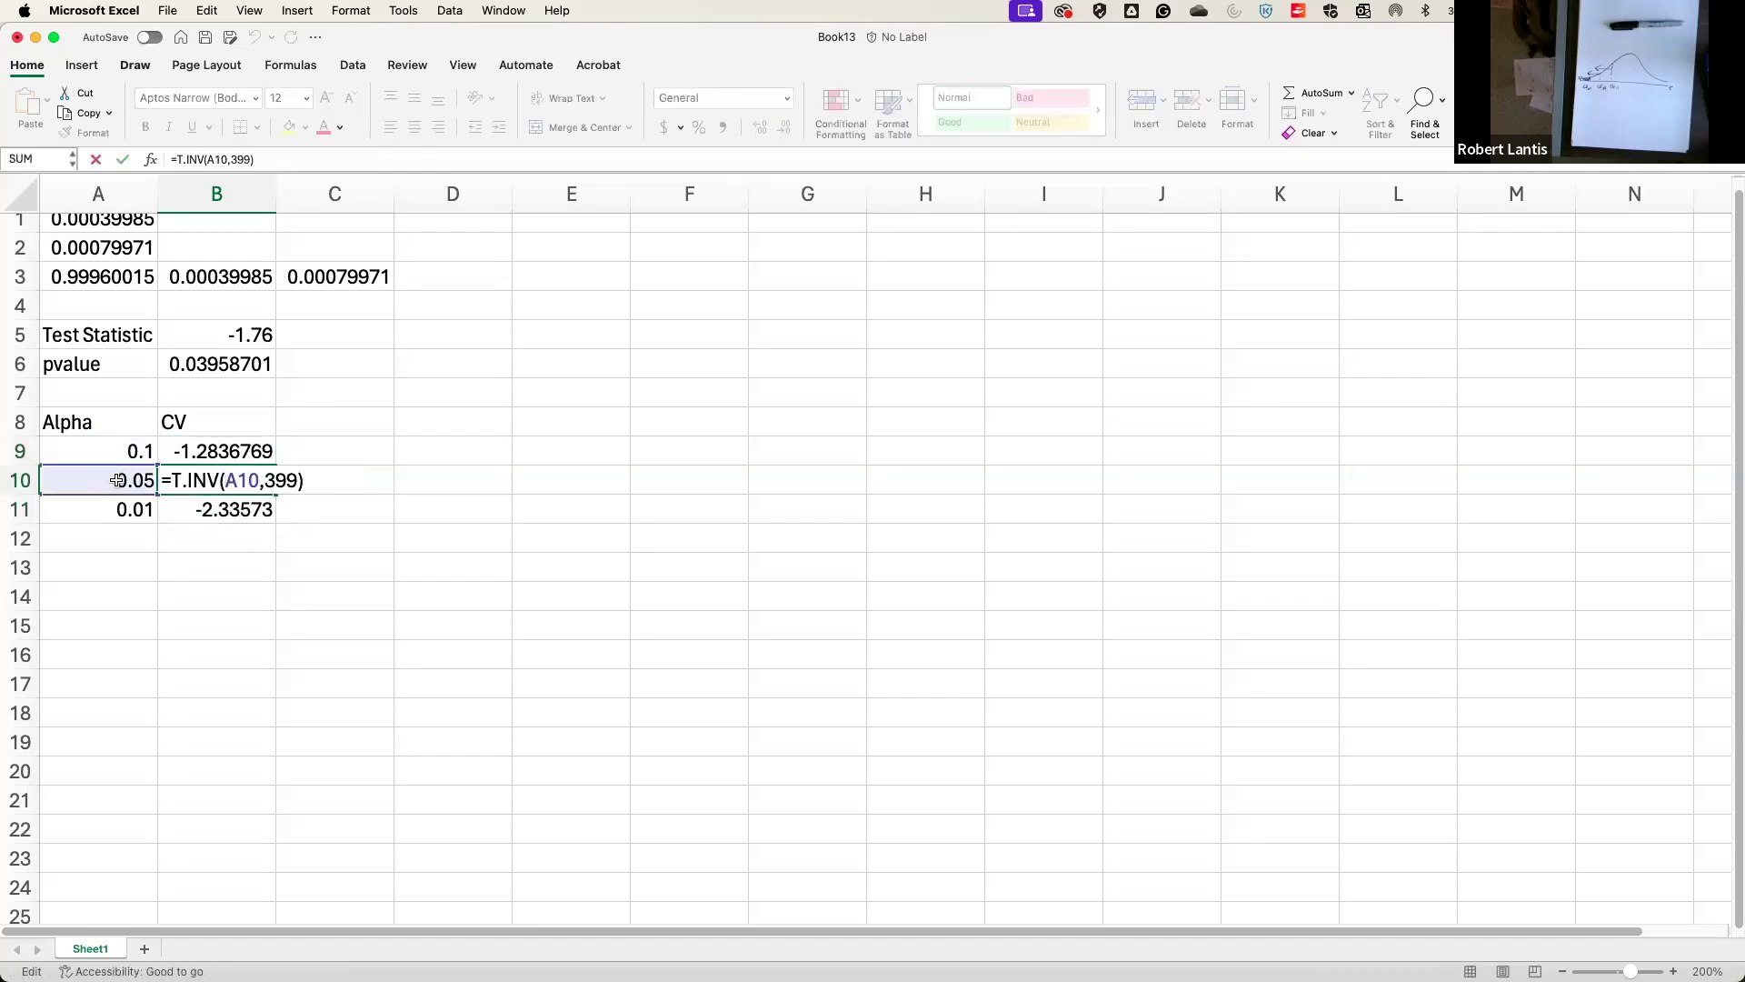
key(Return)
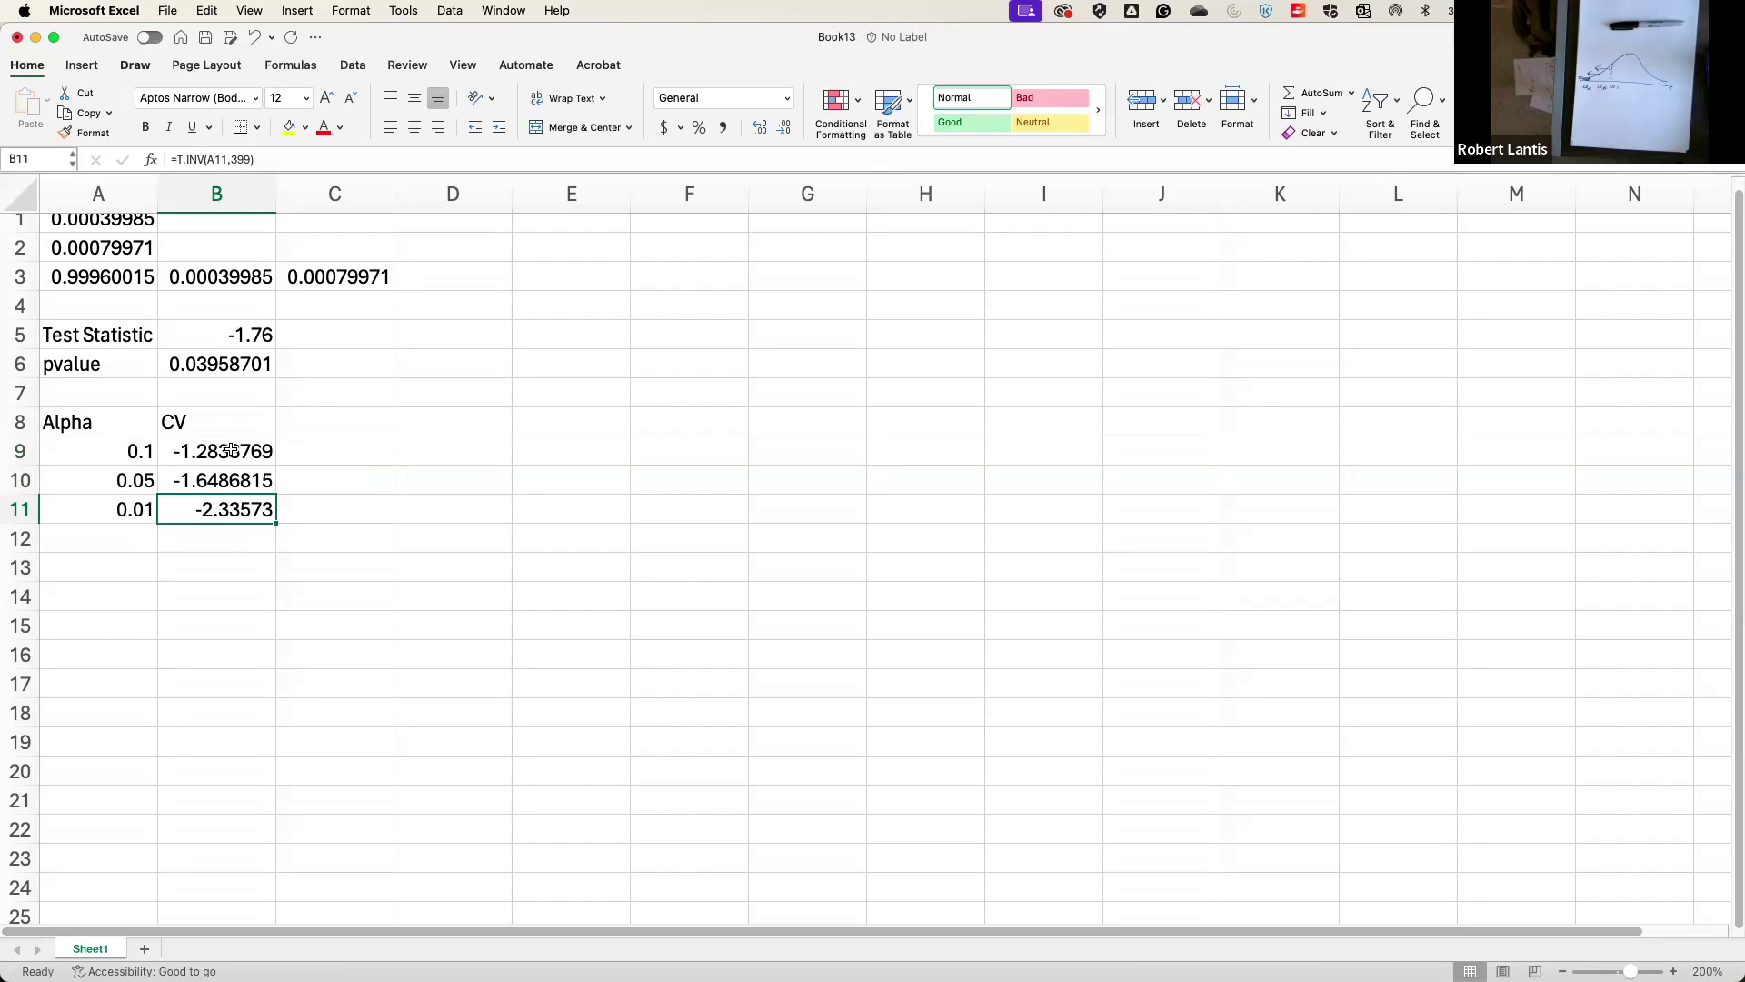
drag(218, 452, 129, 511)
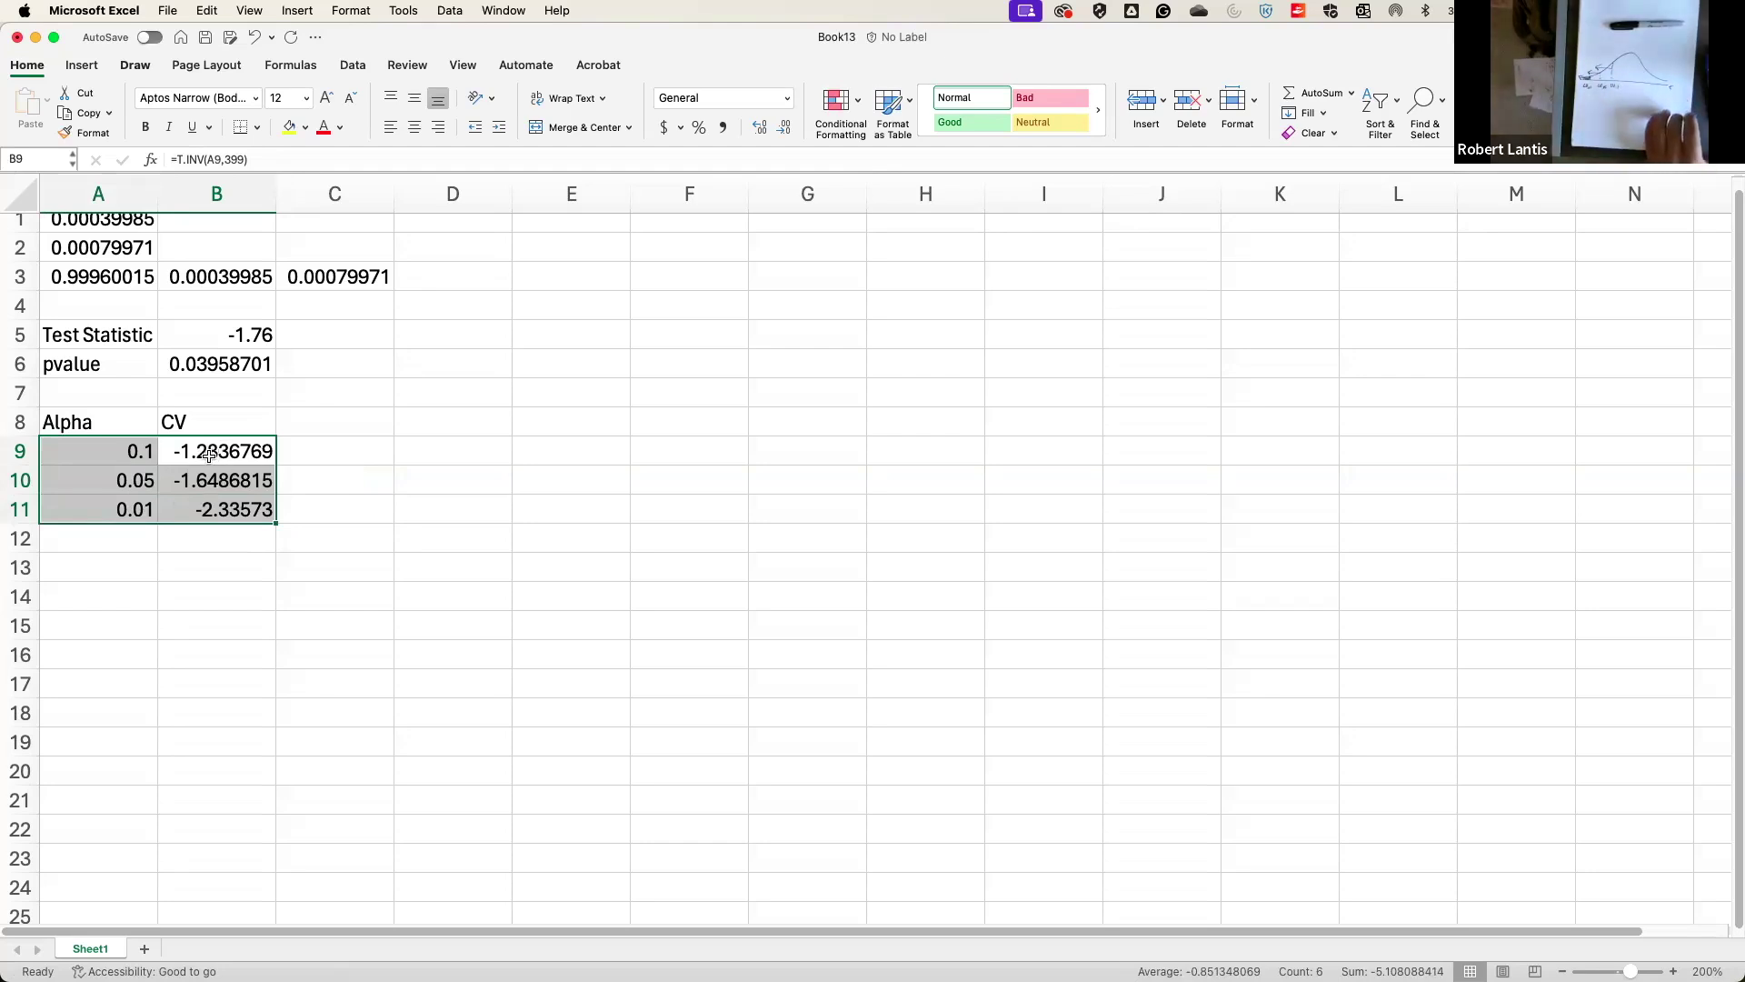
Start a second table with the heading Alpha in E1 and the levels 0.1, 0.05 and 0.01 in E2:E4.
scroll(210, 454, up, 1)
scroll(210, 455, right, 1)
scroll(164, 393, left, 1)
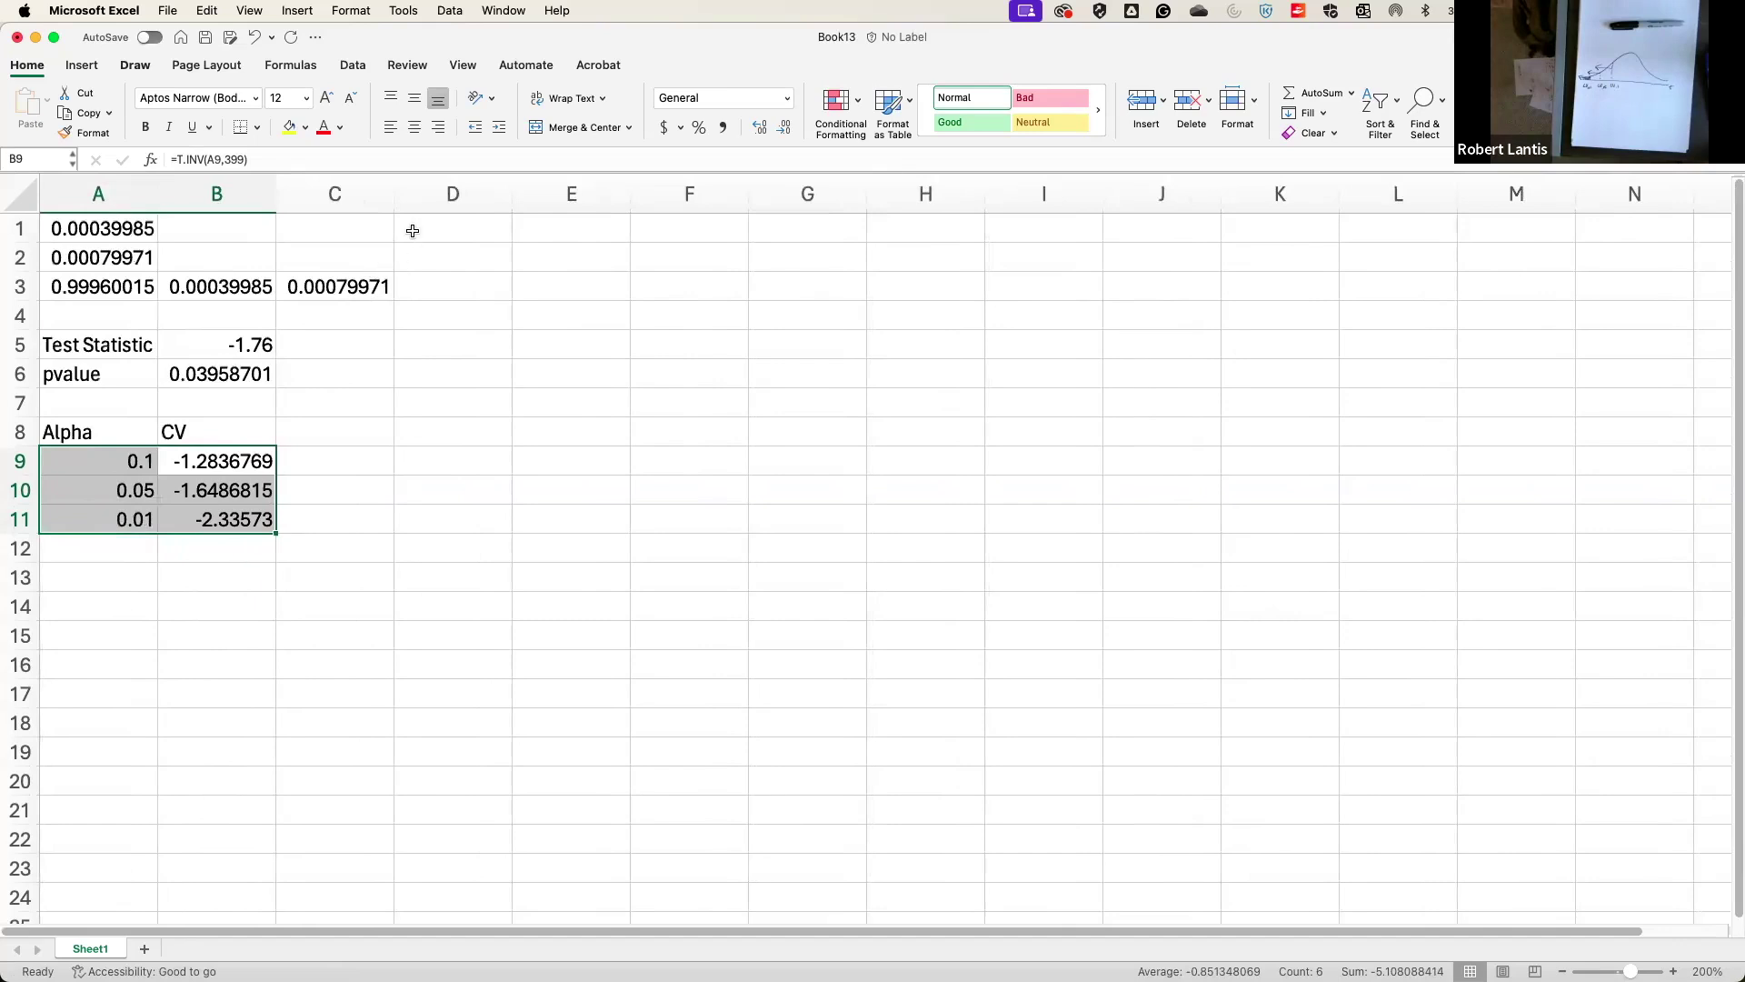
click(465, 233)
key(Tab)
text(Alpha)
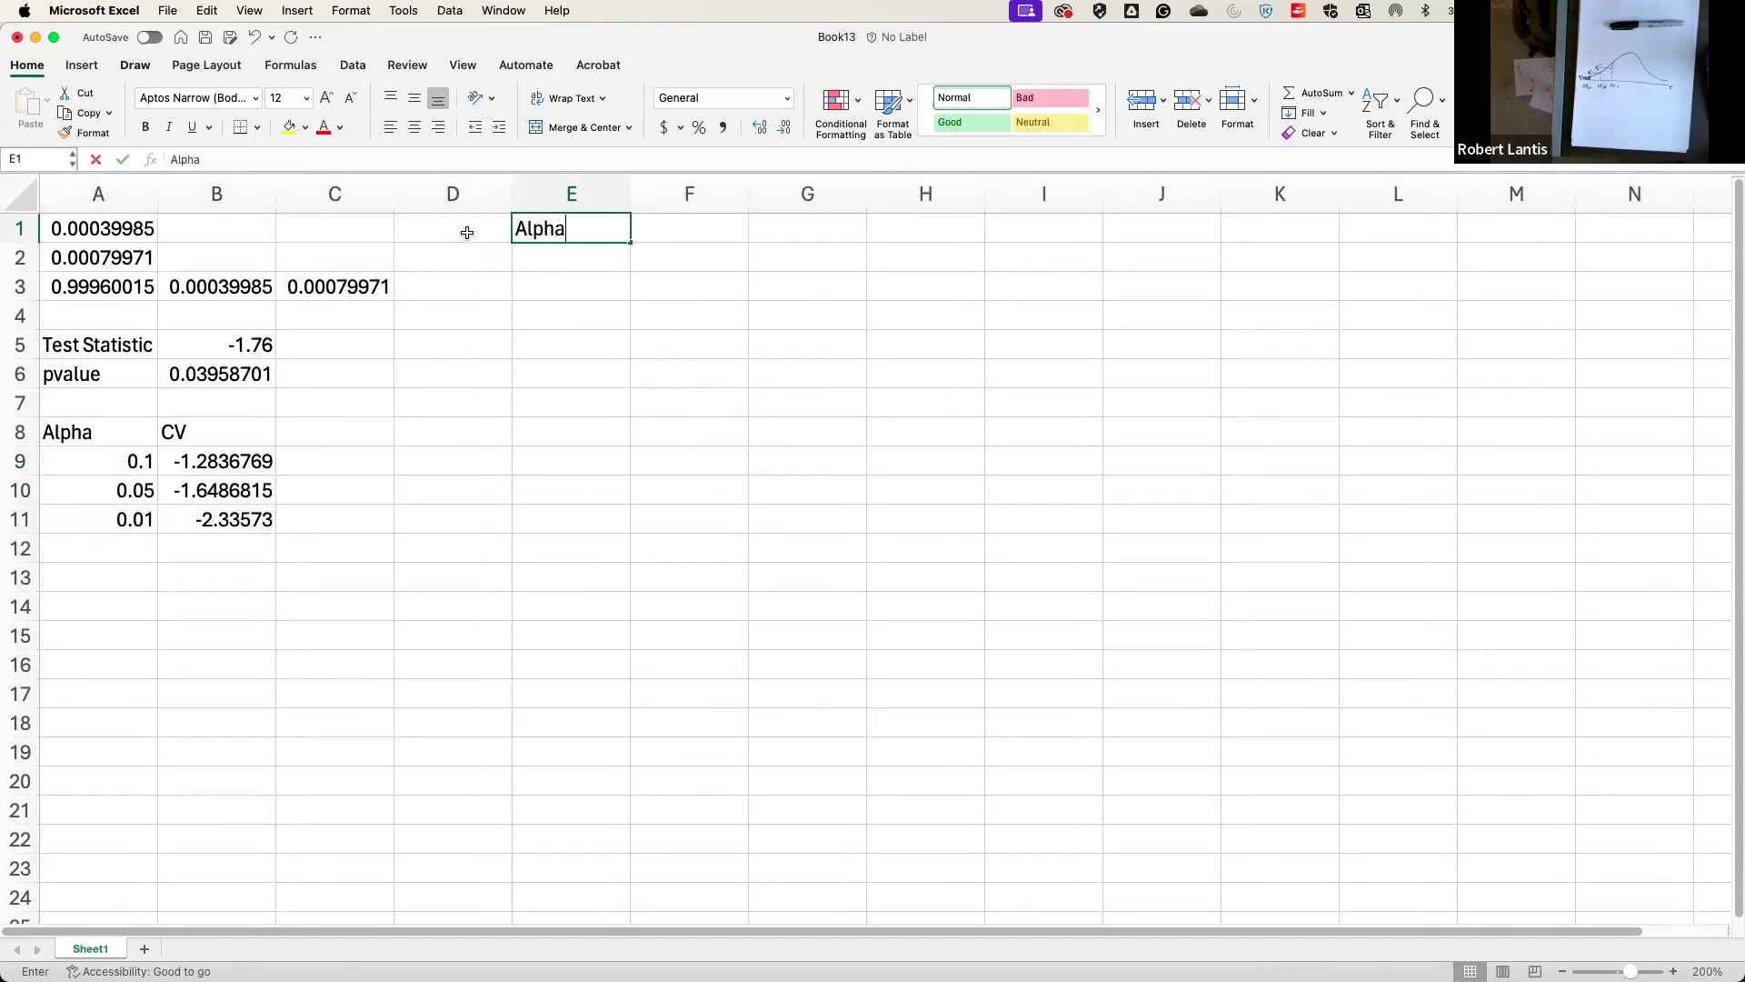
key(Return)
key(Tab)
text(0.1)
key(Return)
text(.05)
key(Return)
text(.01)
Add the heading CV in F1 beside the second Alpha heading.
click(697, 233)
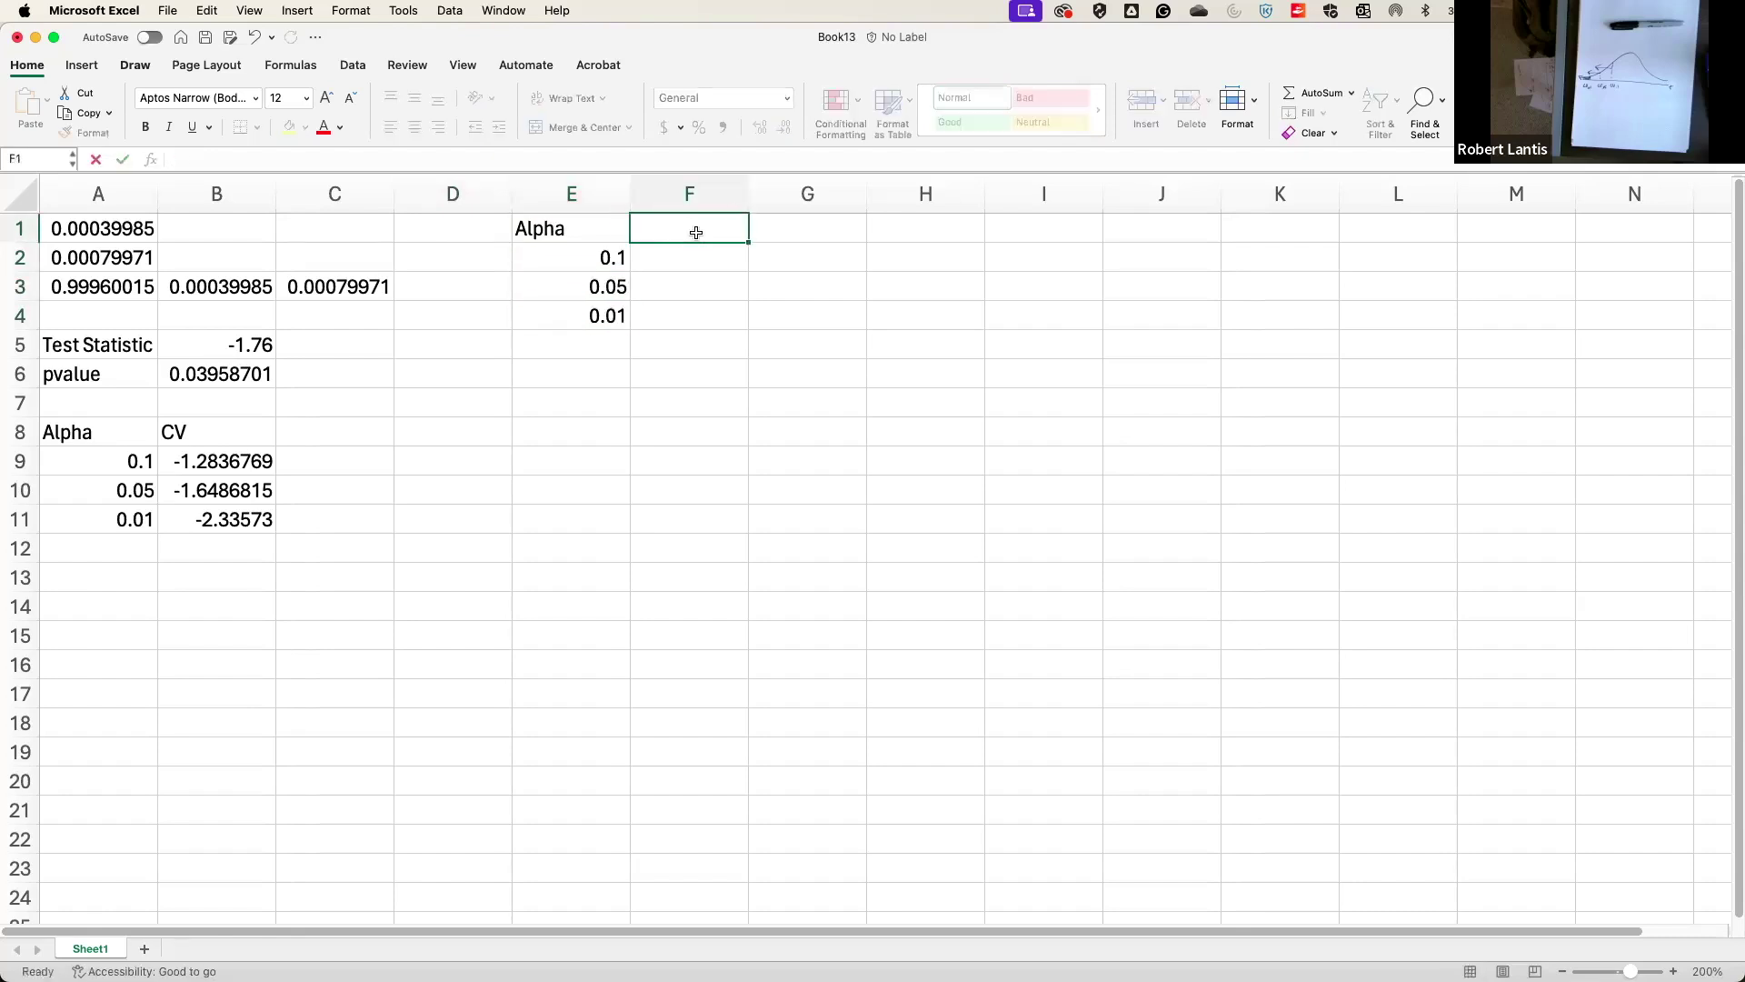
text(CV)
key(Return)
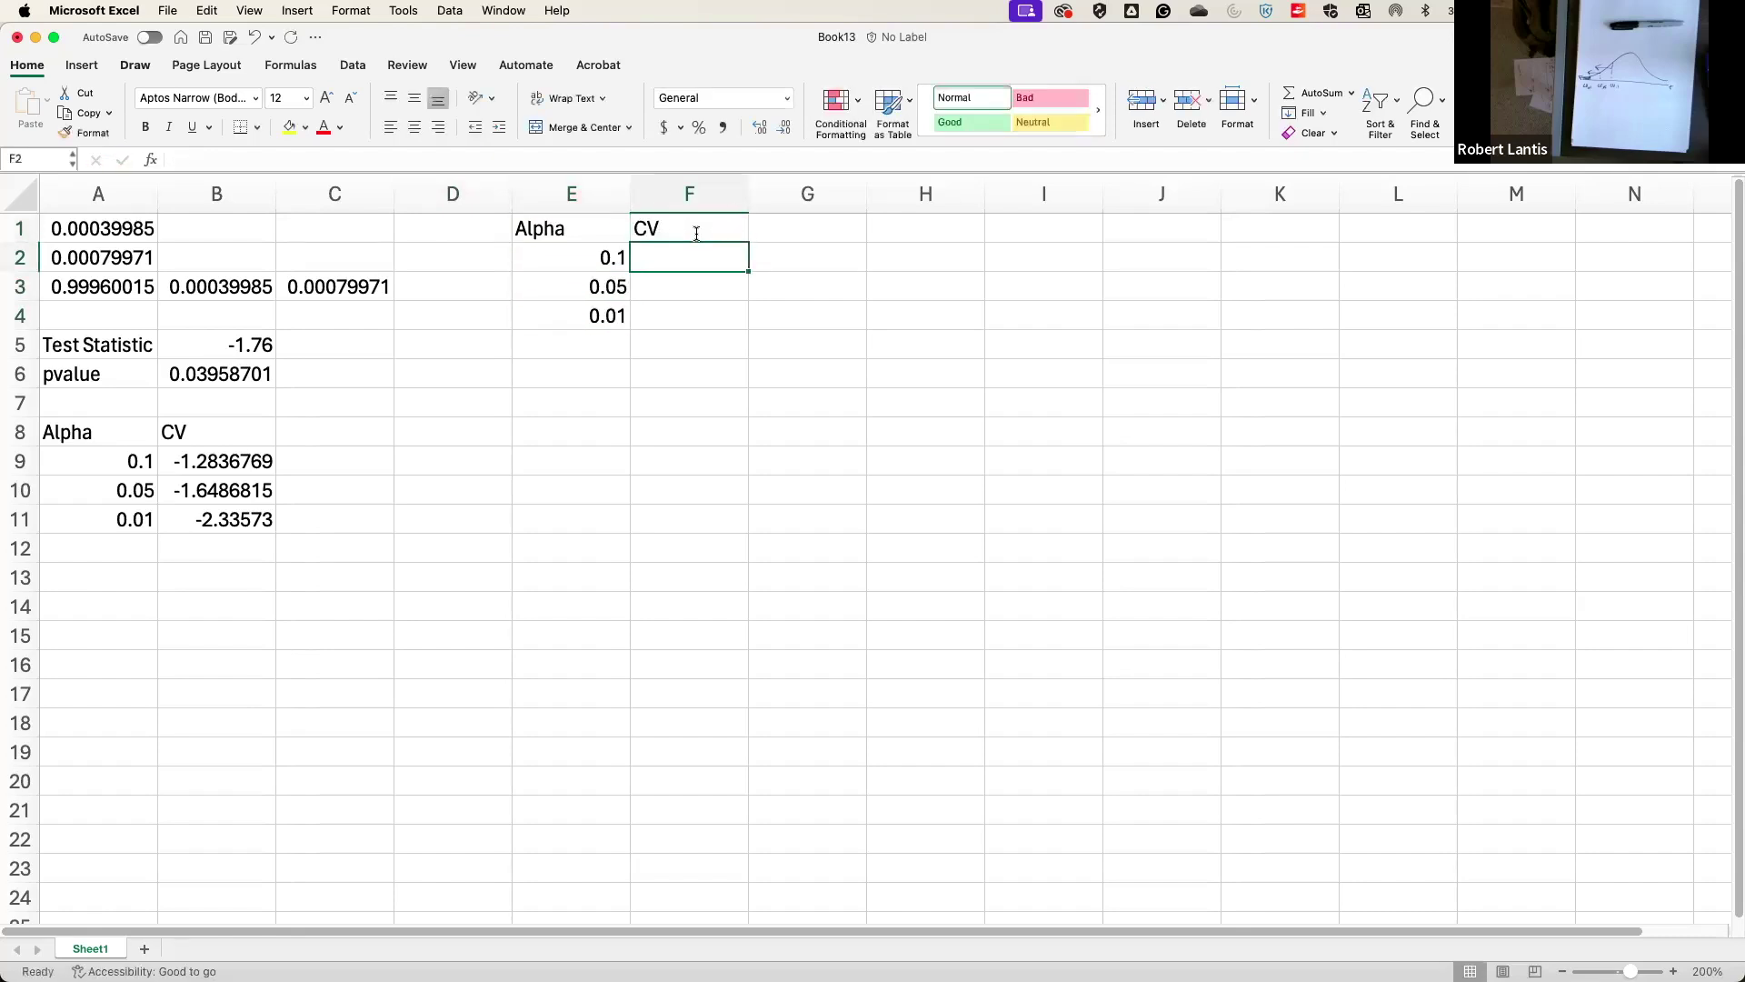
Compute the two-tailed lower critical values with =T.INV(E2/2,399) in F2 and copy the formula down to F4.
scroll(453, 371, right, 1)
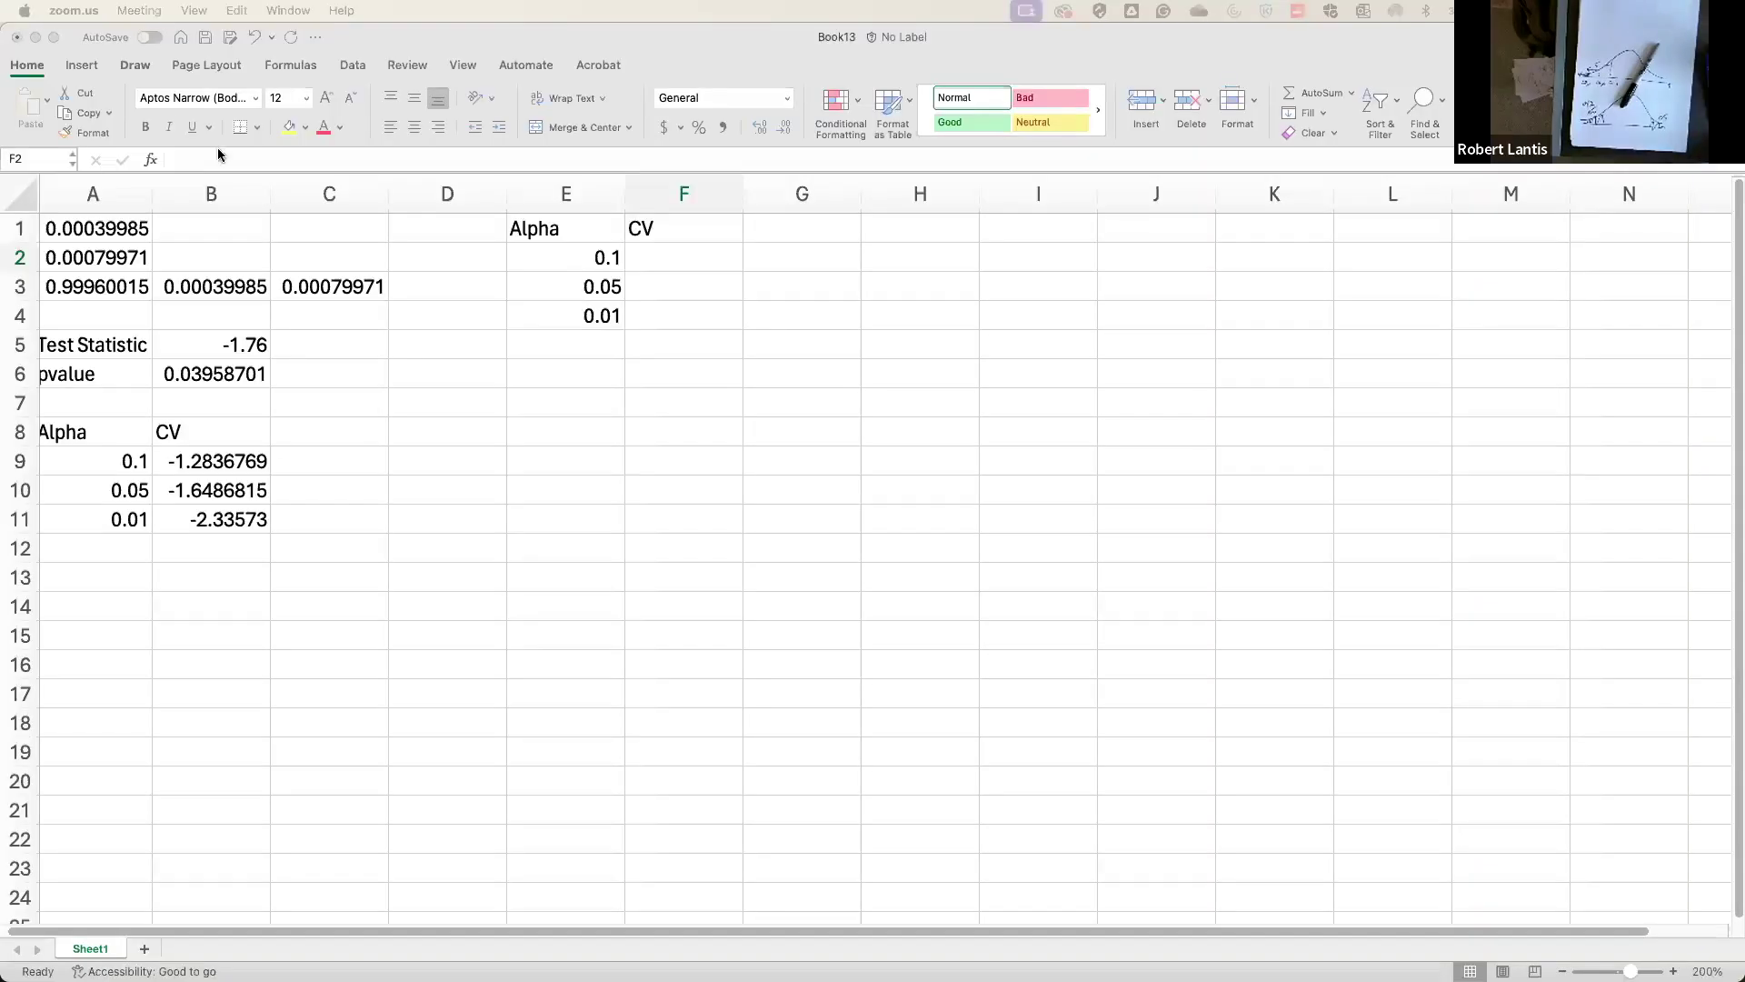
click(737, 265)
text(=t.inv)
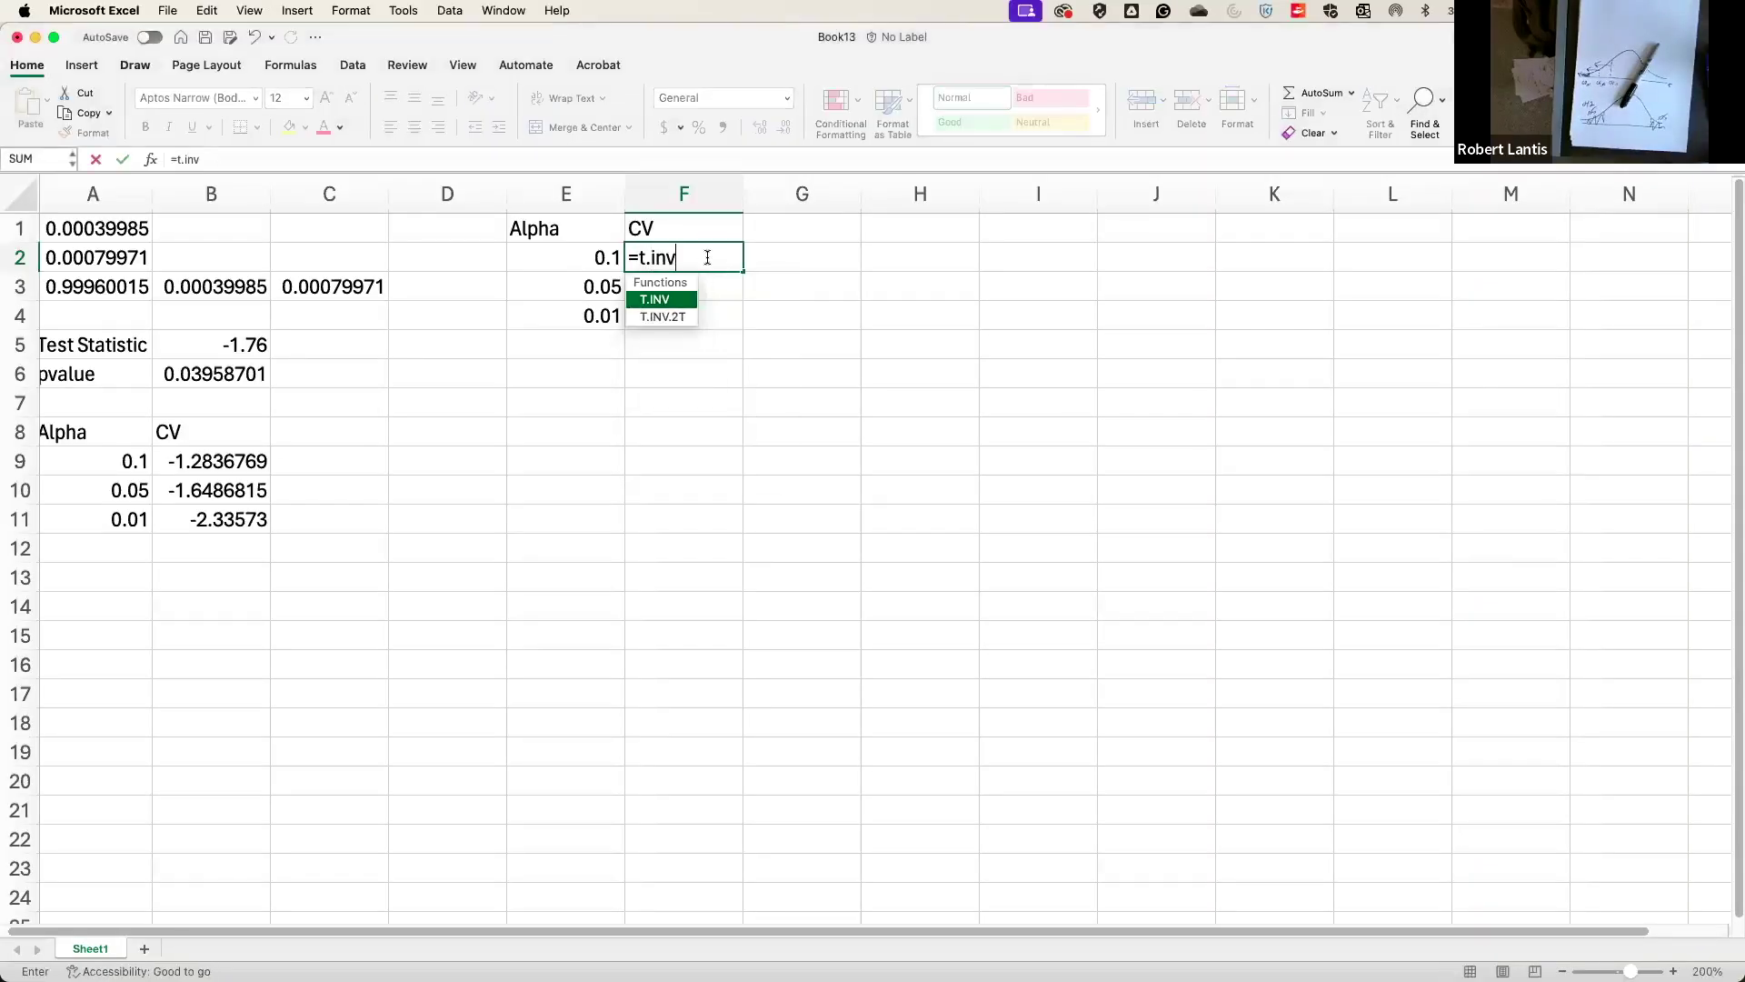
text(()
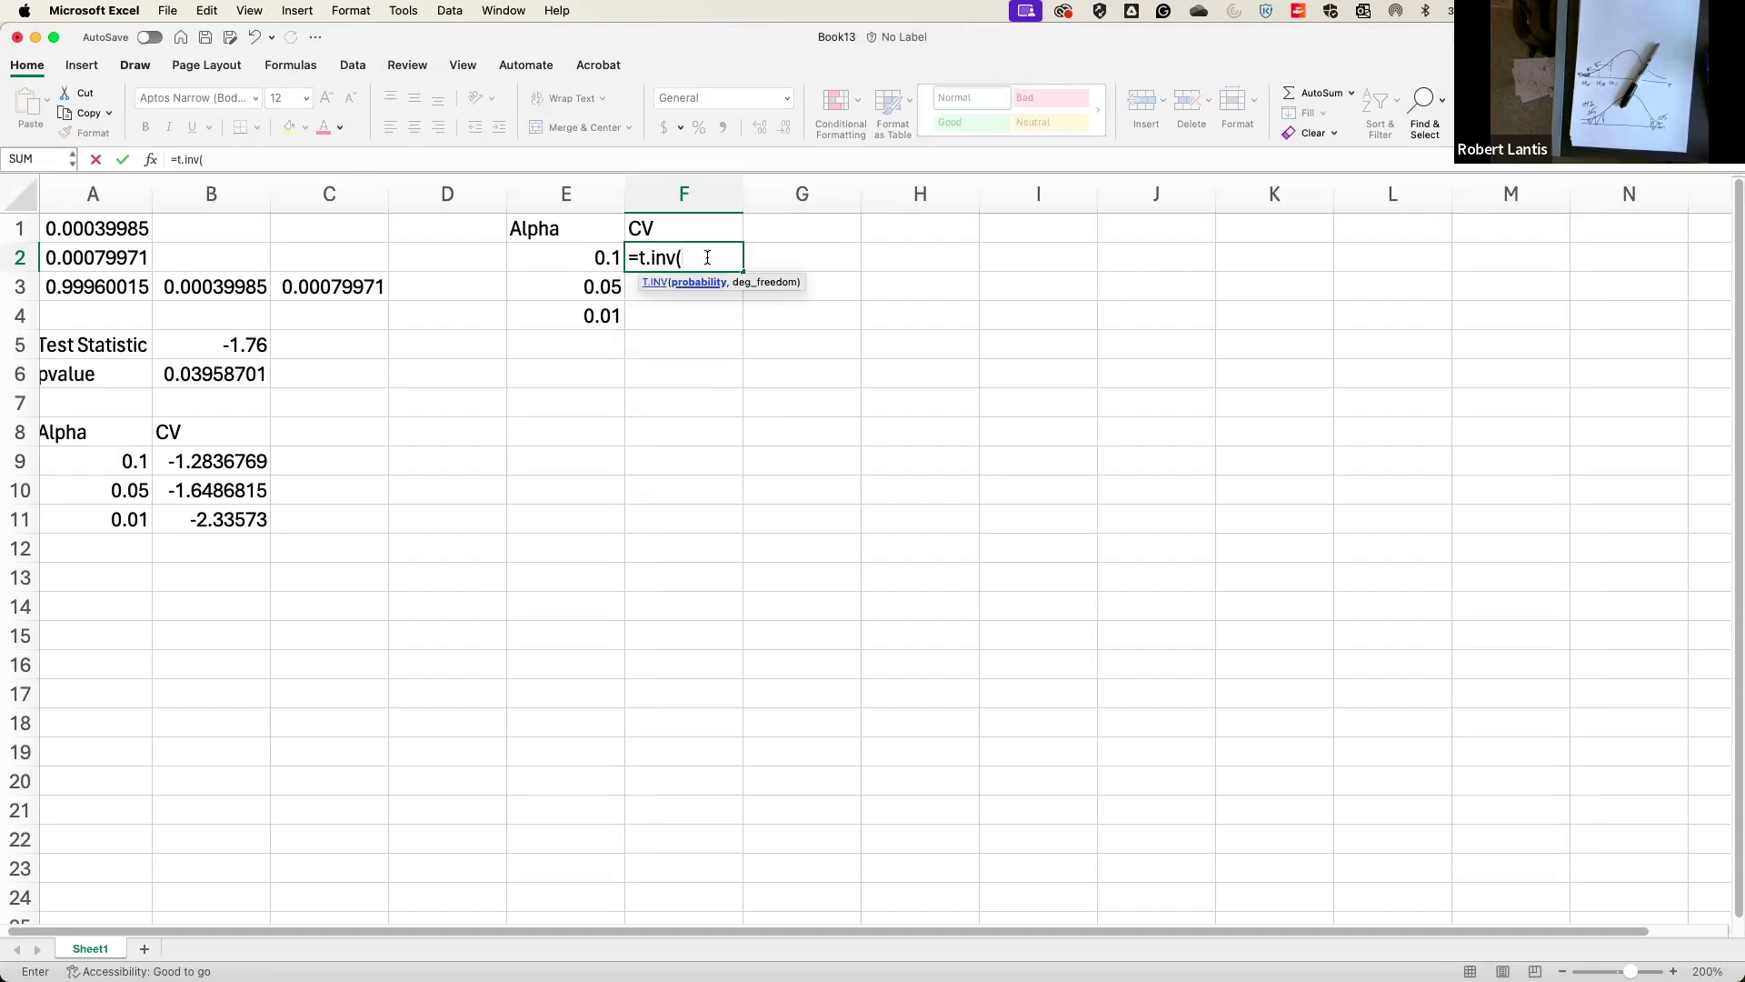
key(Left)
text(/)
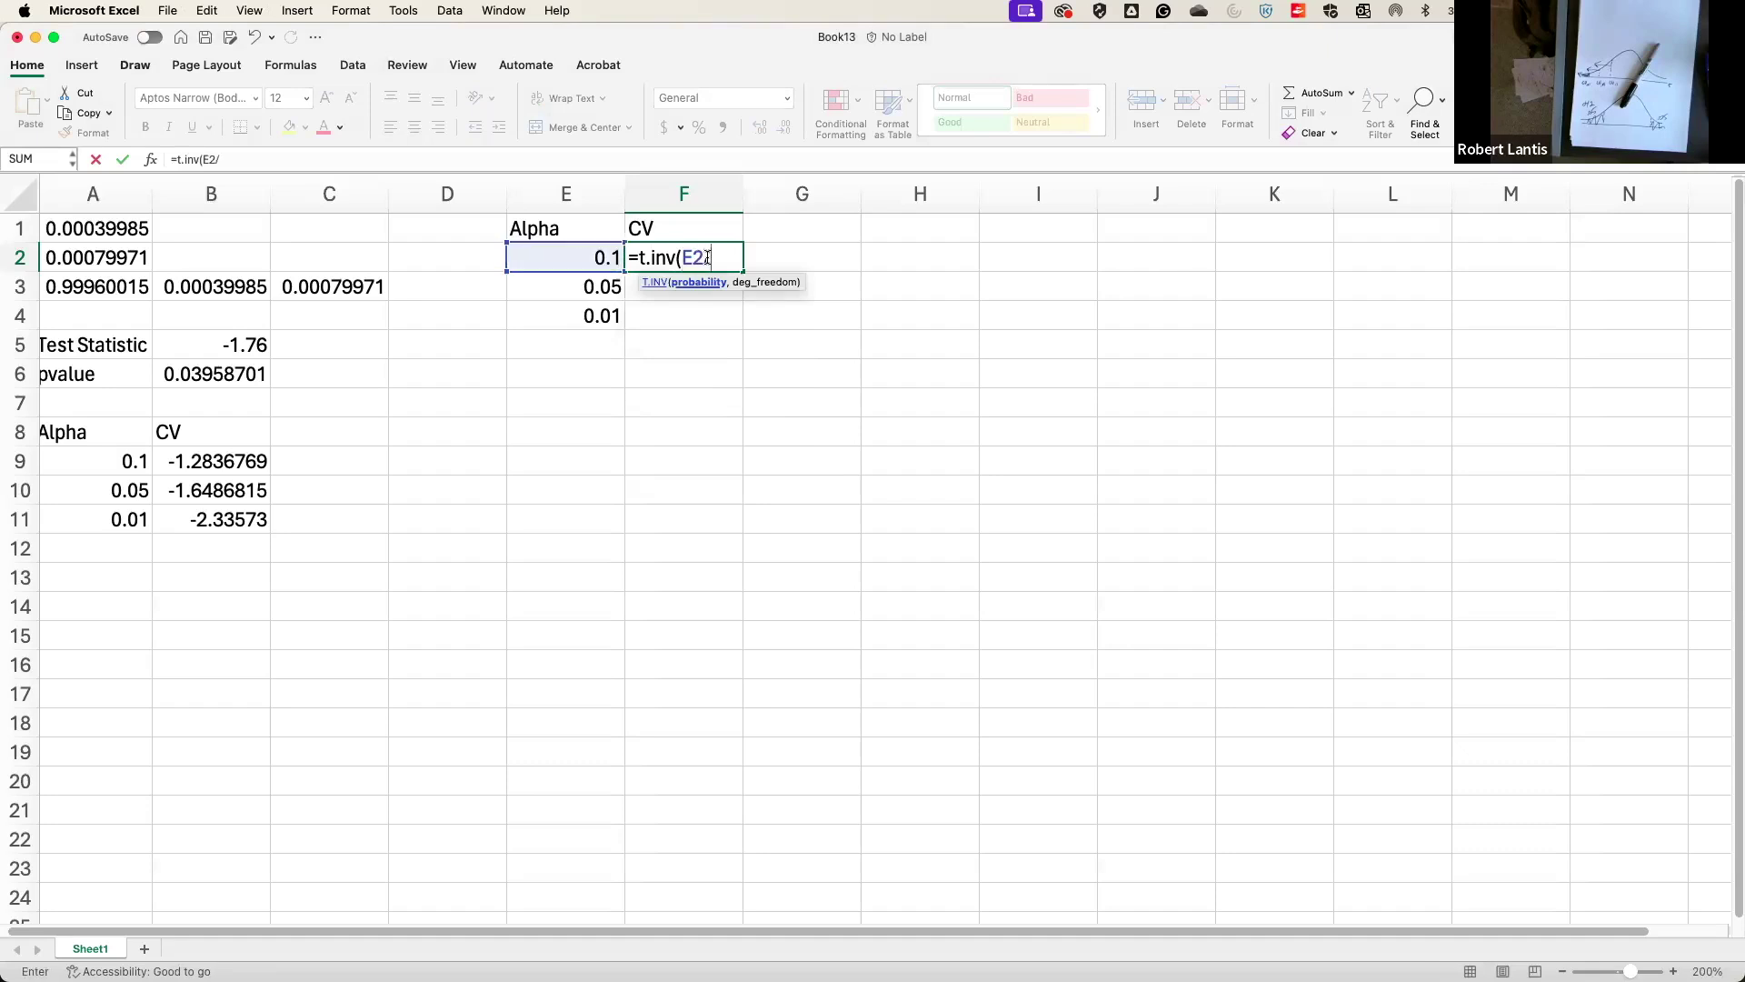
text(2,399)
key(Return)
click(705, 258)
drag(746, 274, 718, 321)
Calculate the positive critical values with =ABS(F2) in G2 and copy the formula down to G4.
click(771, 231)
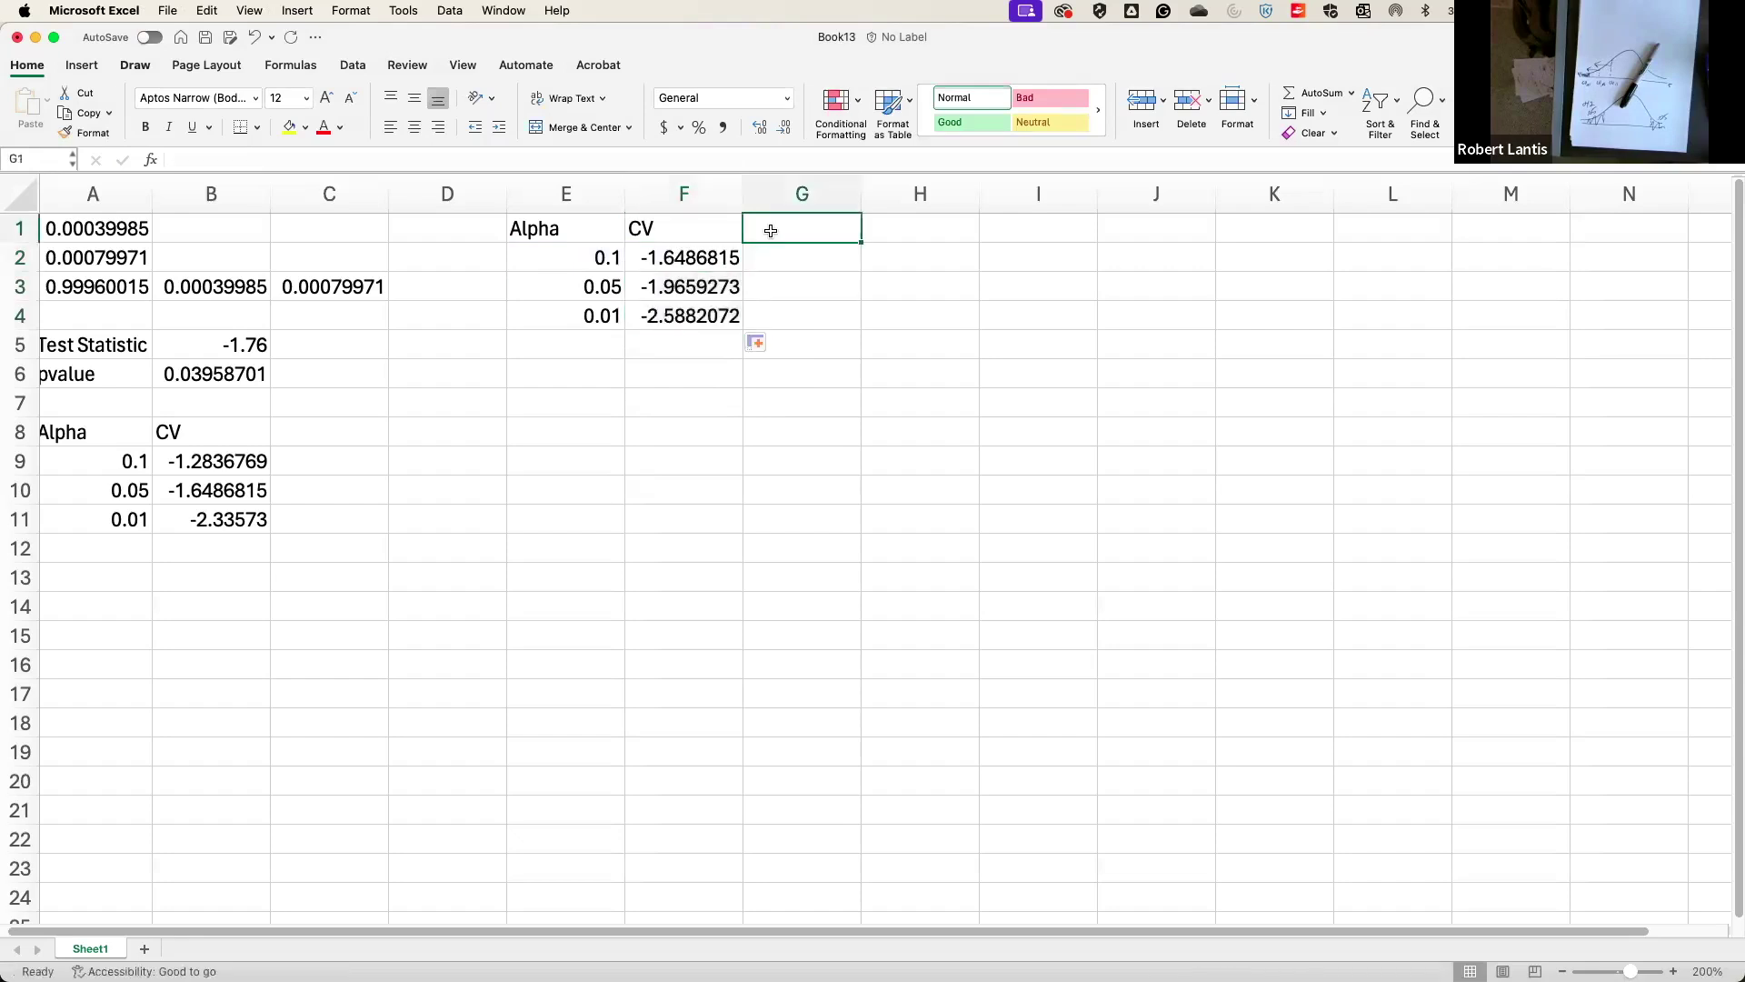
key(Down)
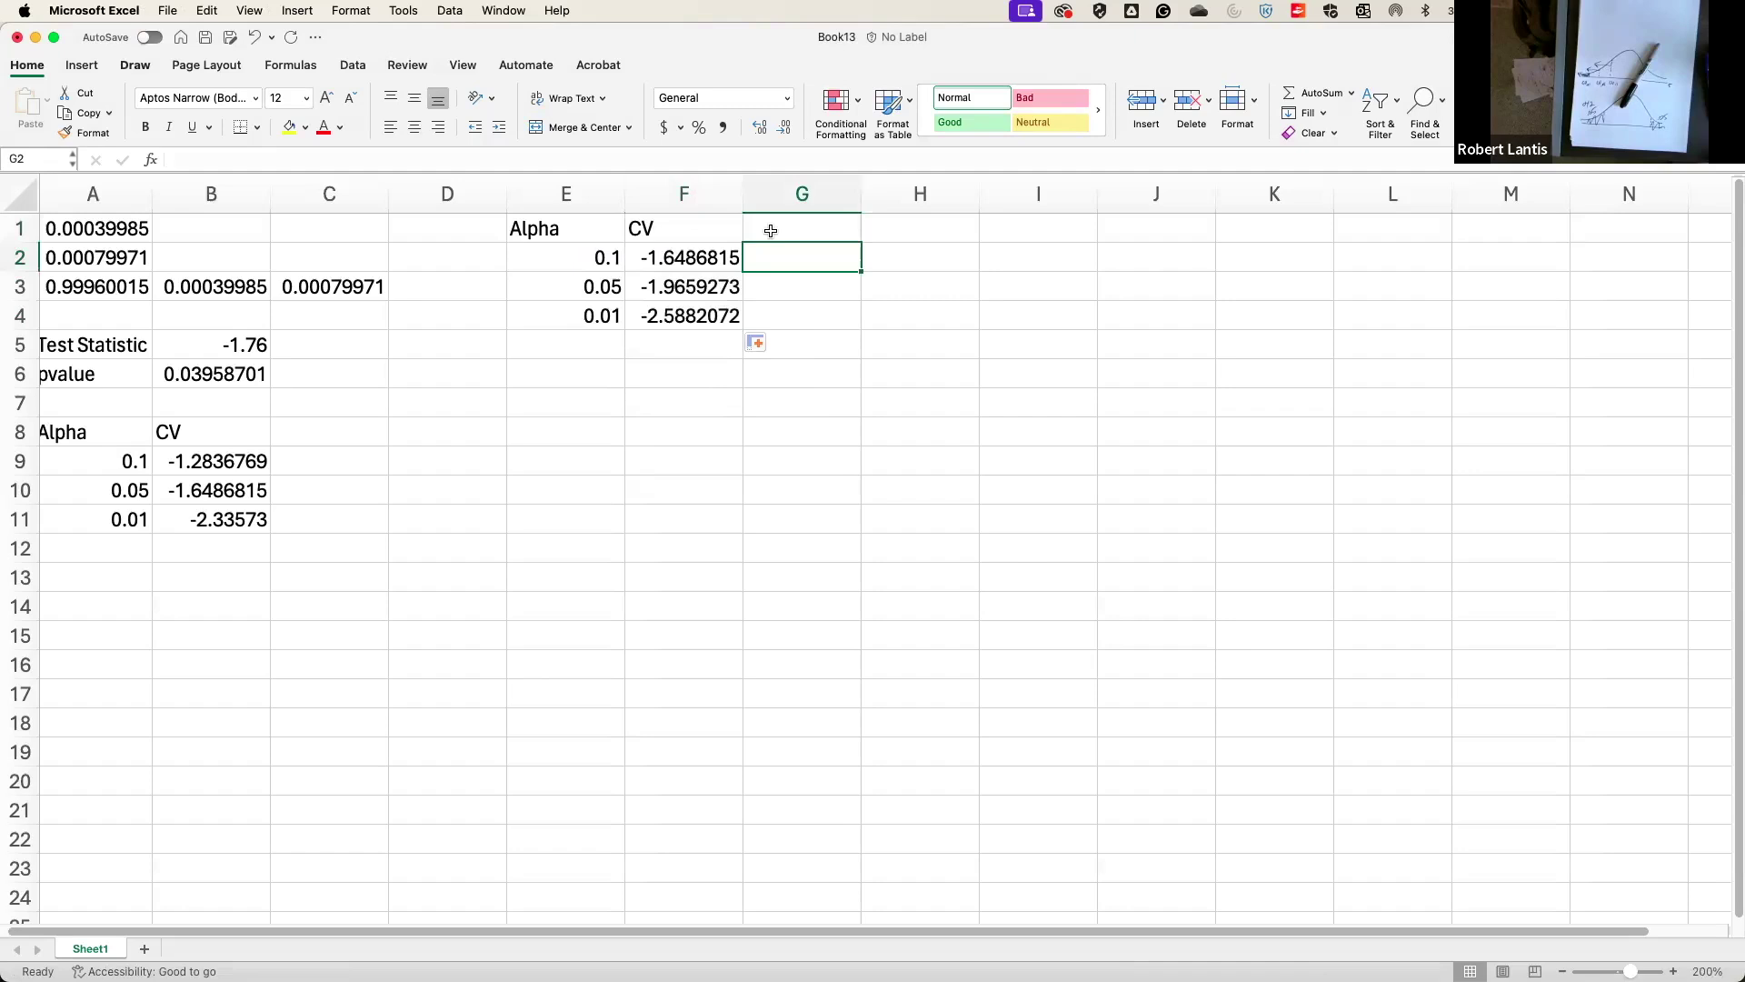
text(=abs))
key(BackSpace)
text(()
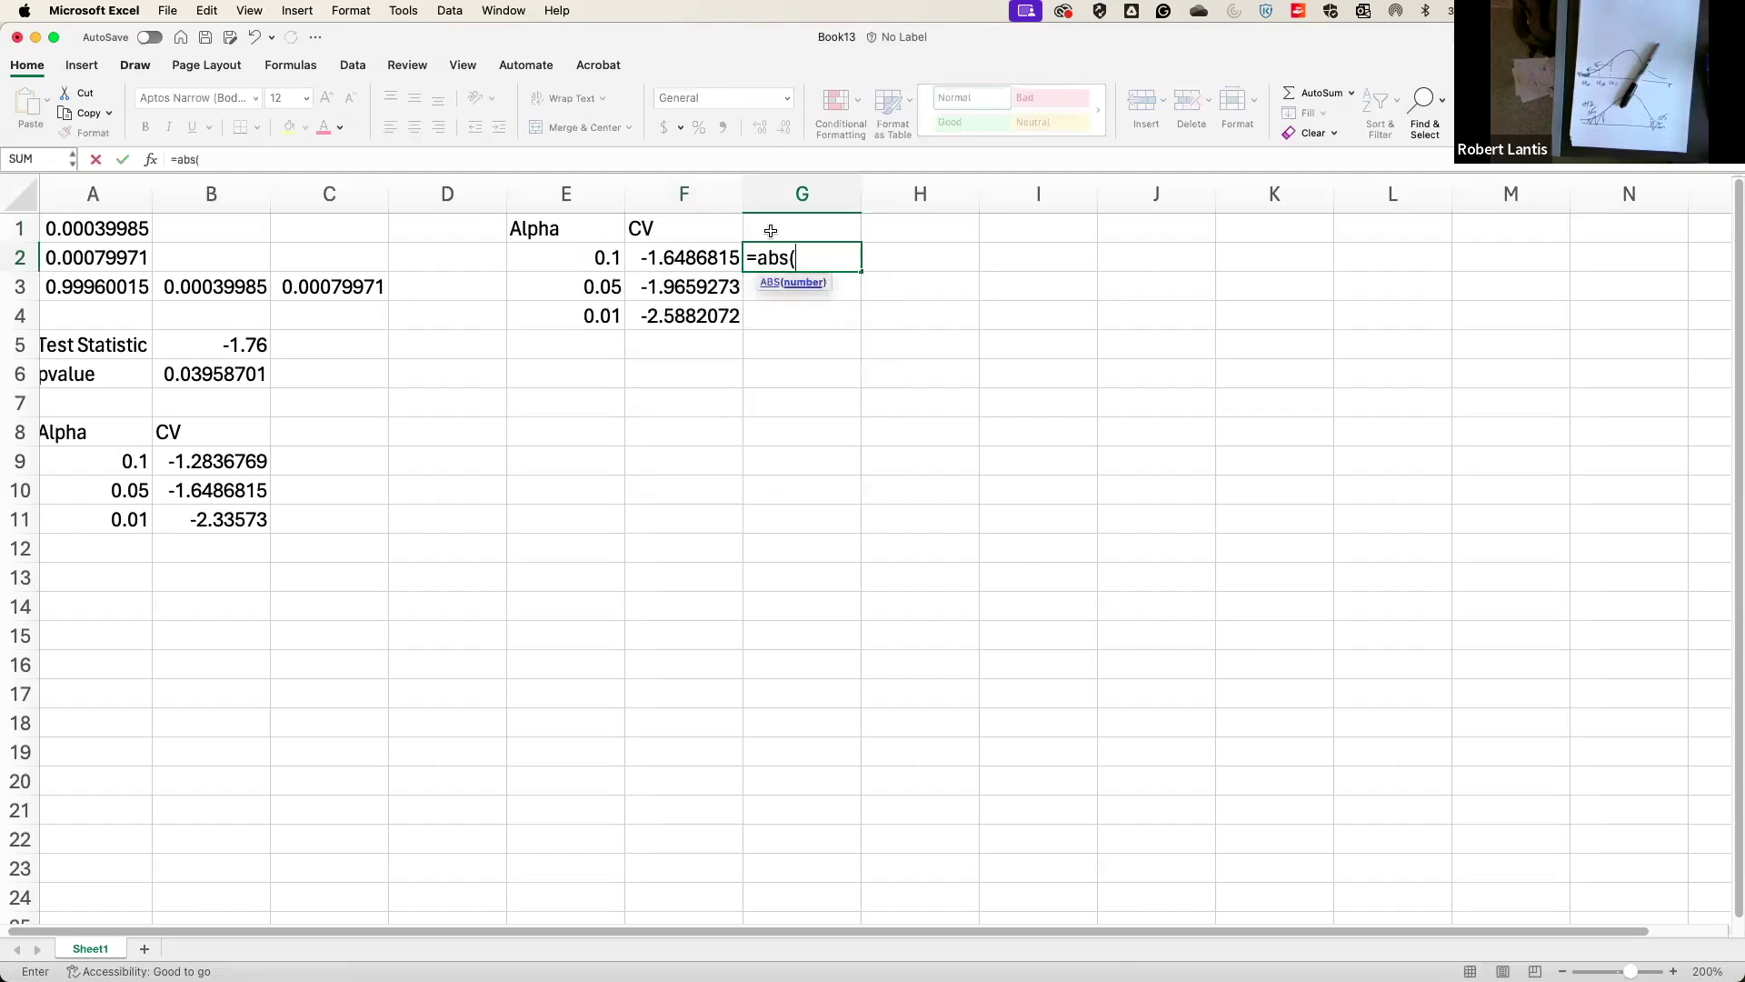
click(663, 260)
text())
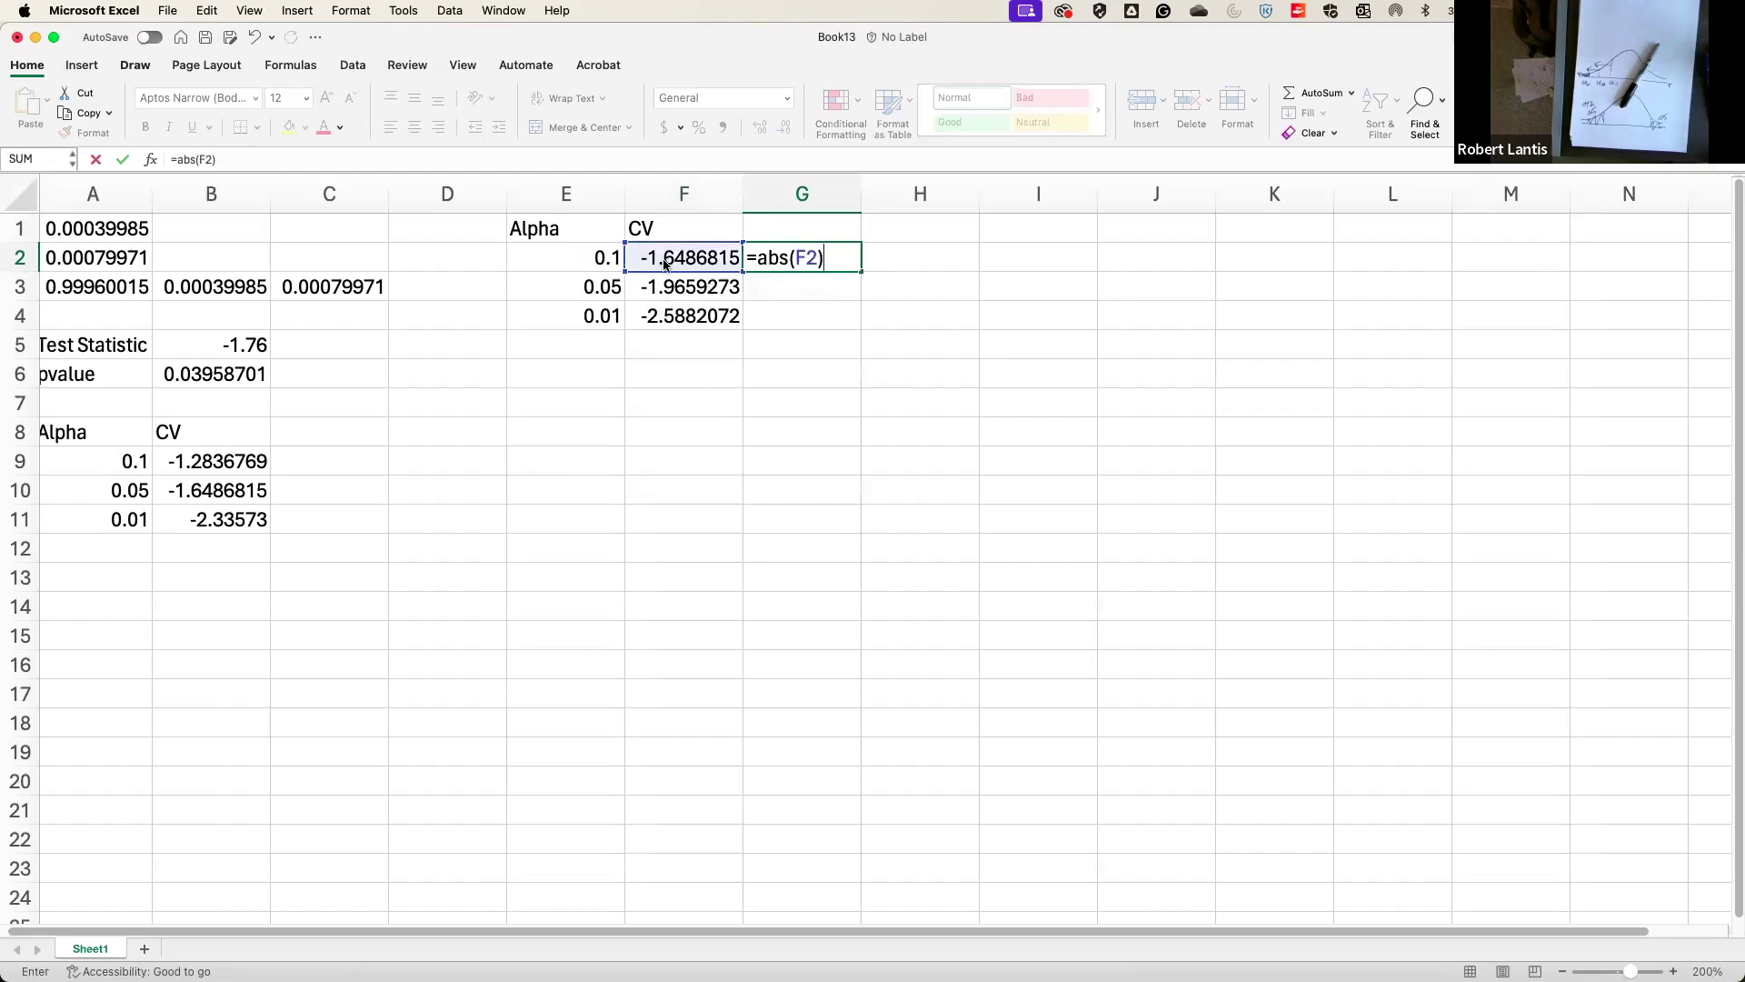
key(Return)
click(844, 268)
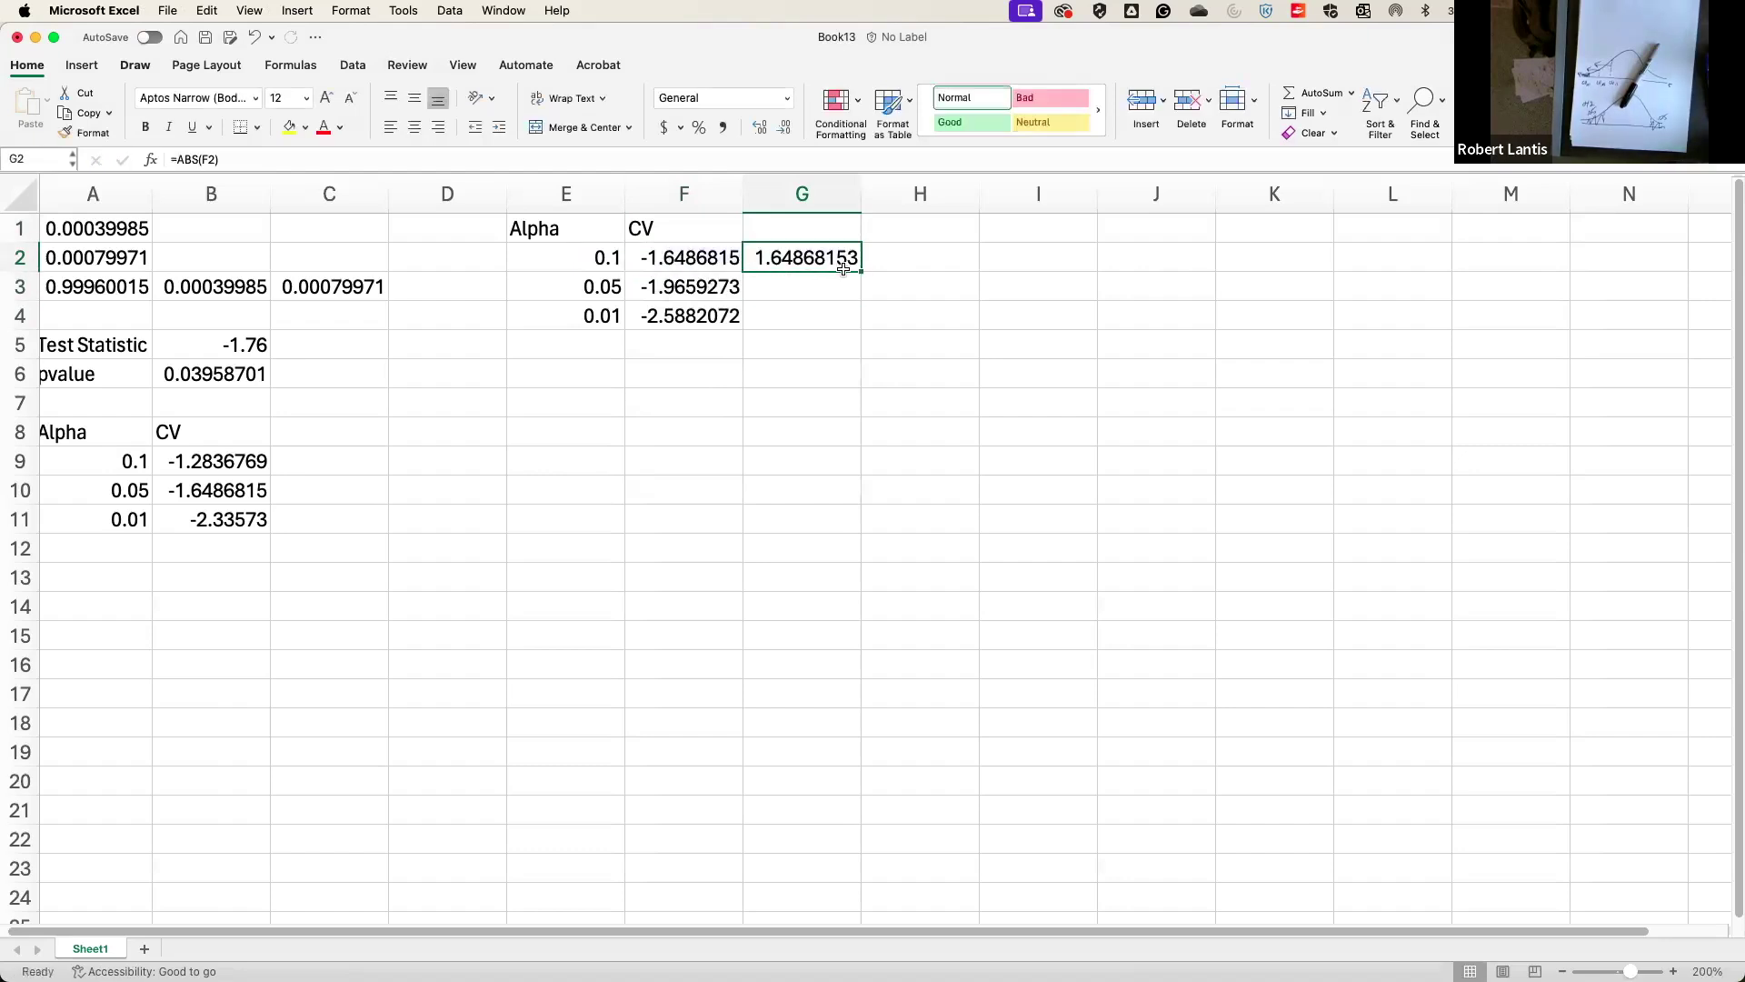
drag(858, 271, 837, 317)
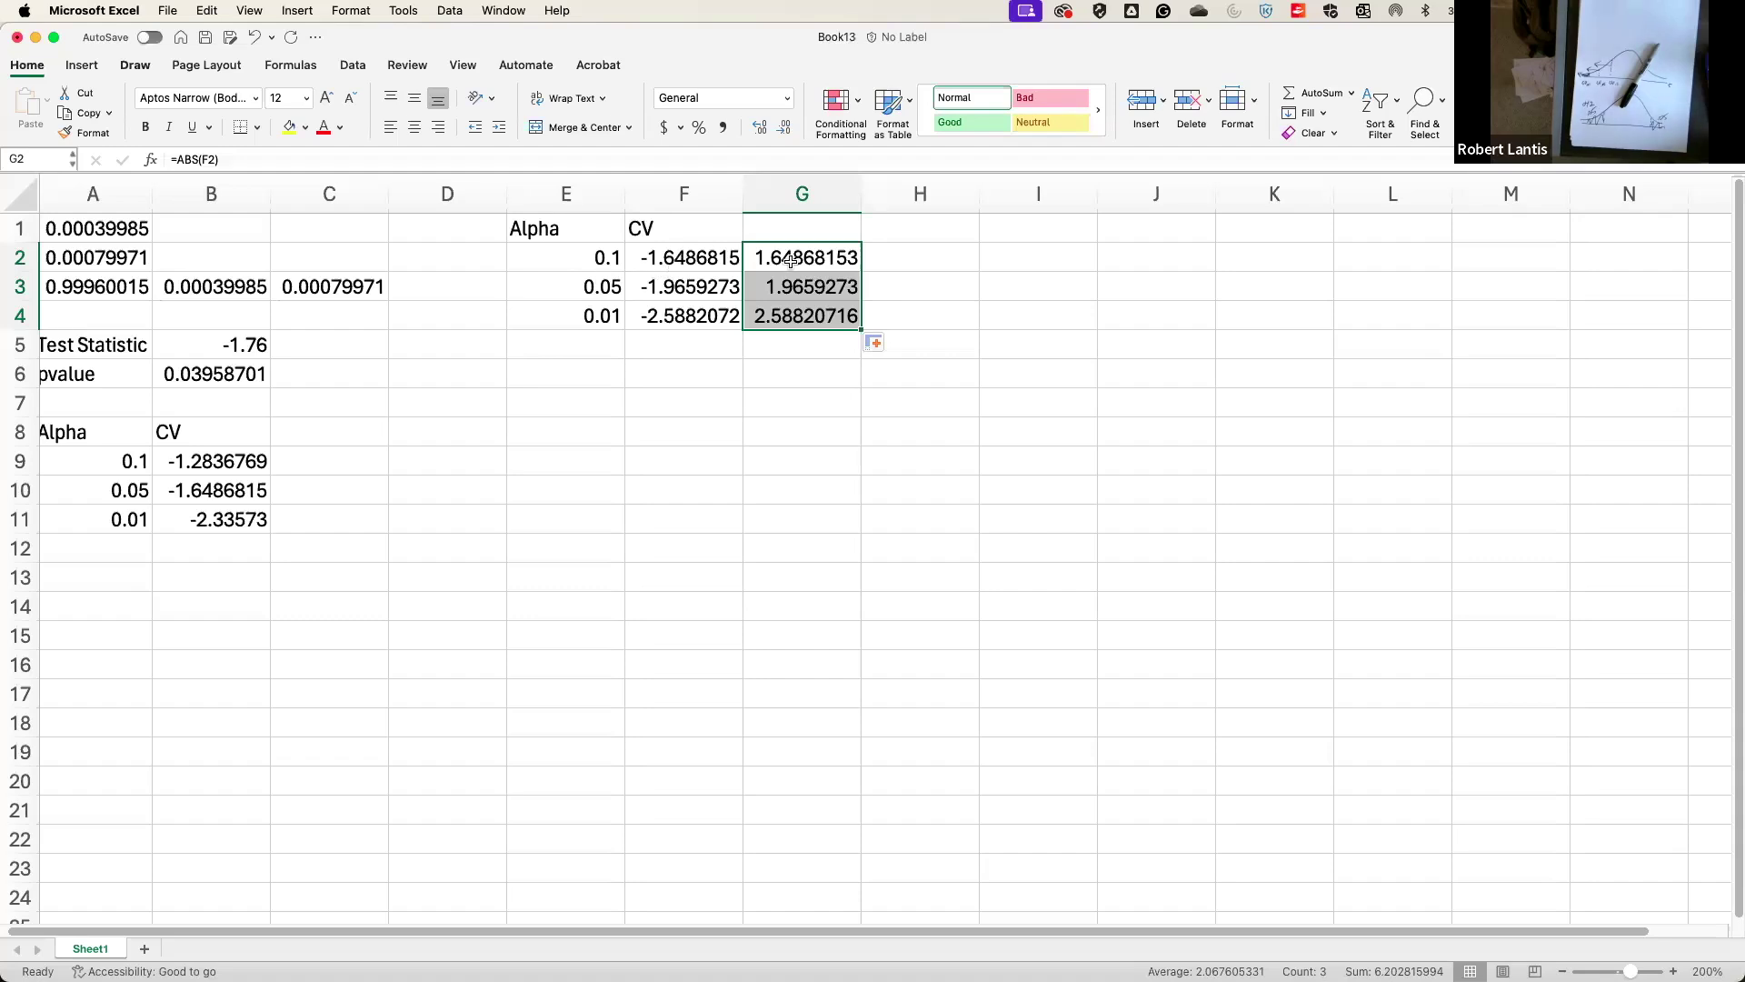
Add another CV heading in H1 for an alternative critical value calculation.
click(896, 248)
click(908, 237)
text(CV)
key(Return)
Compute the two-tailed critical value directly in H2 with =T.INV.2T(E2,399) and review the formula.
text(=t.)
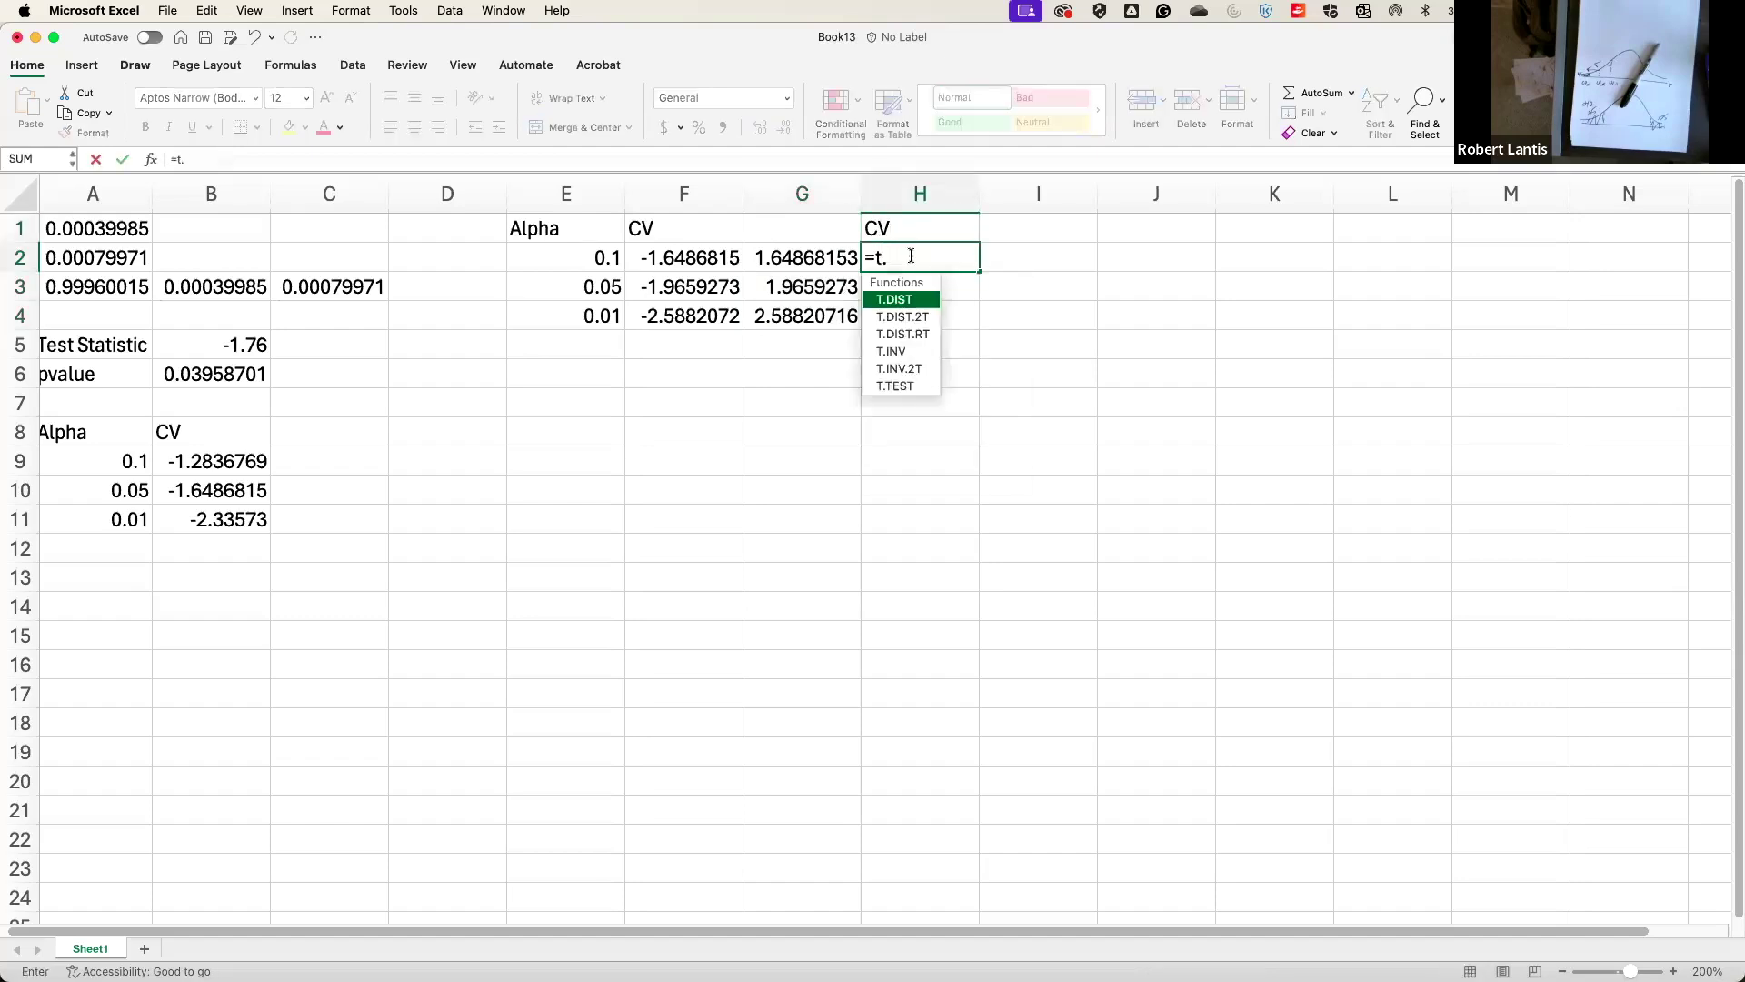
text(inv.2t)
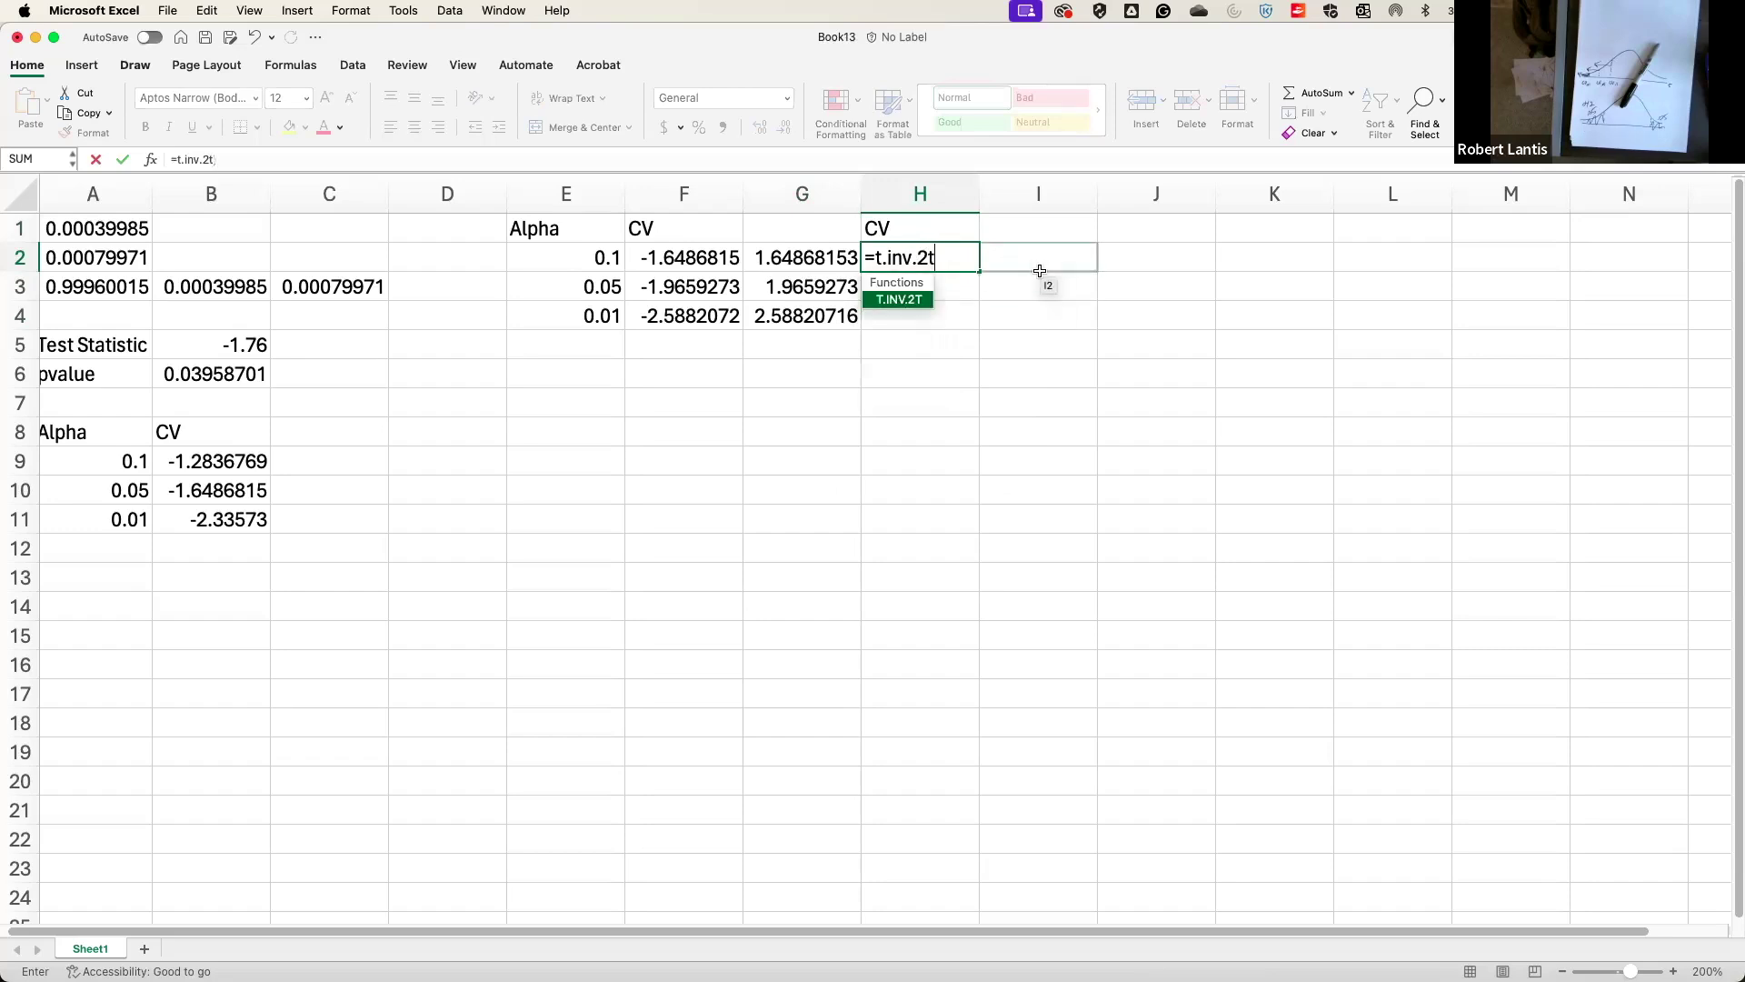
text(()
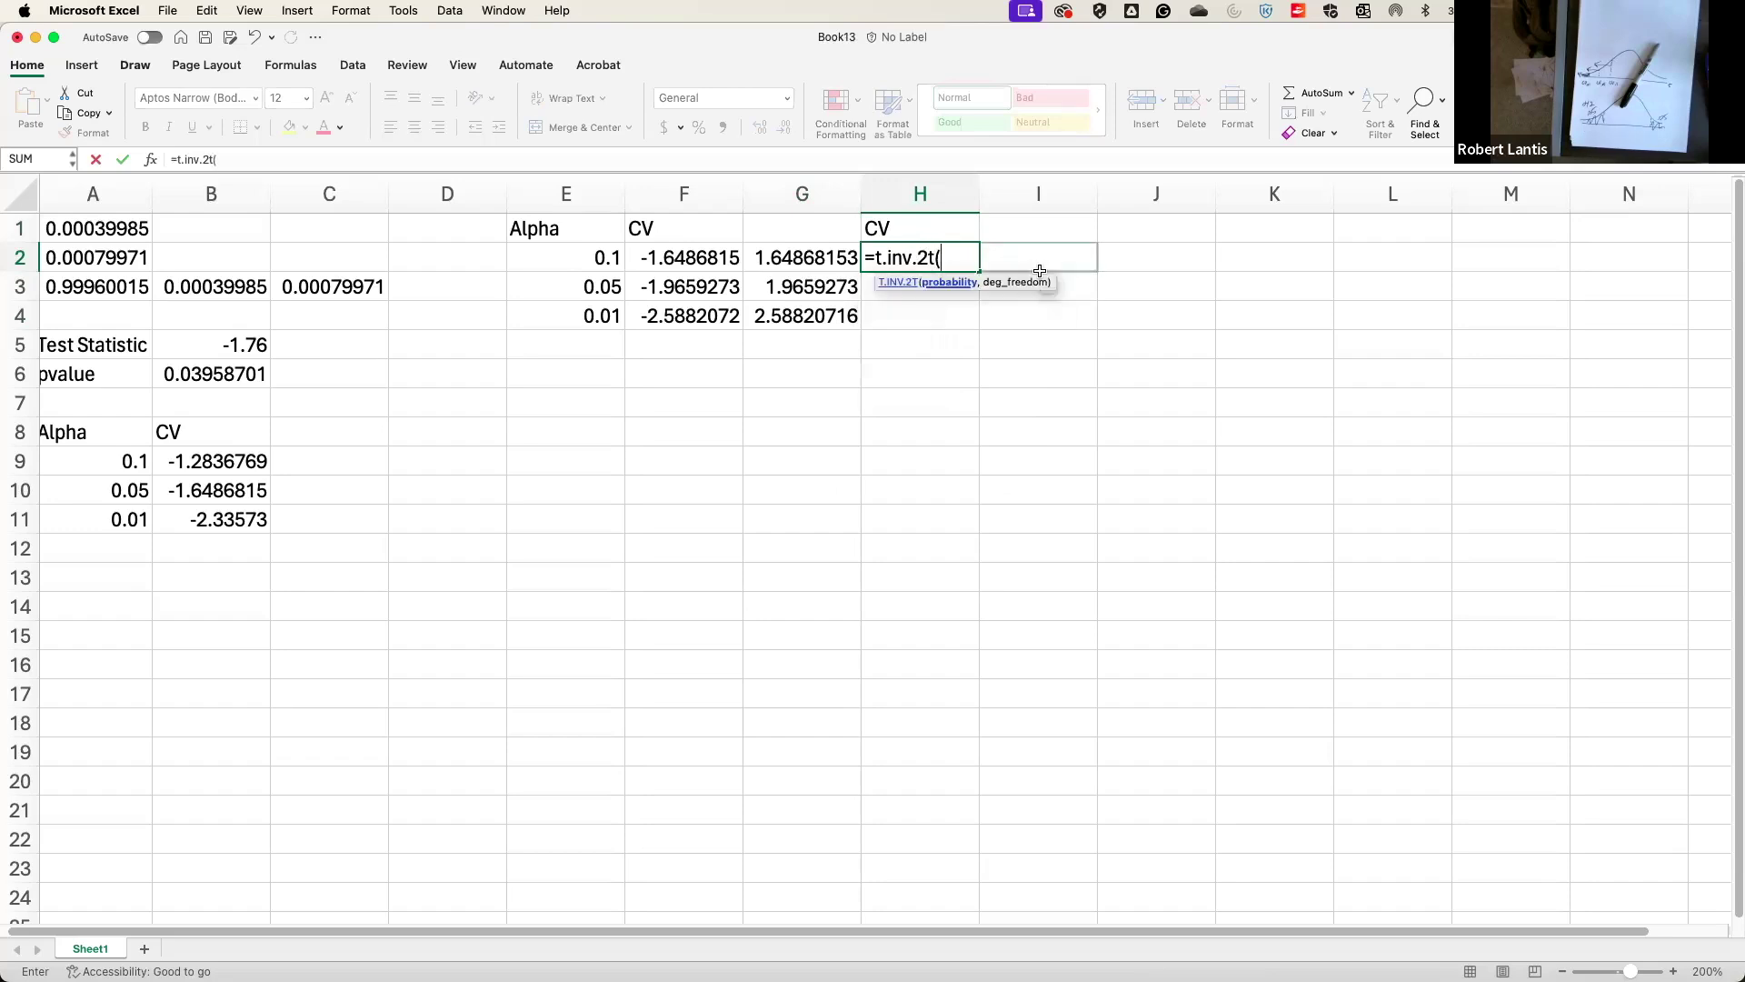
click(578, 257)
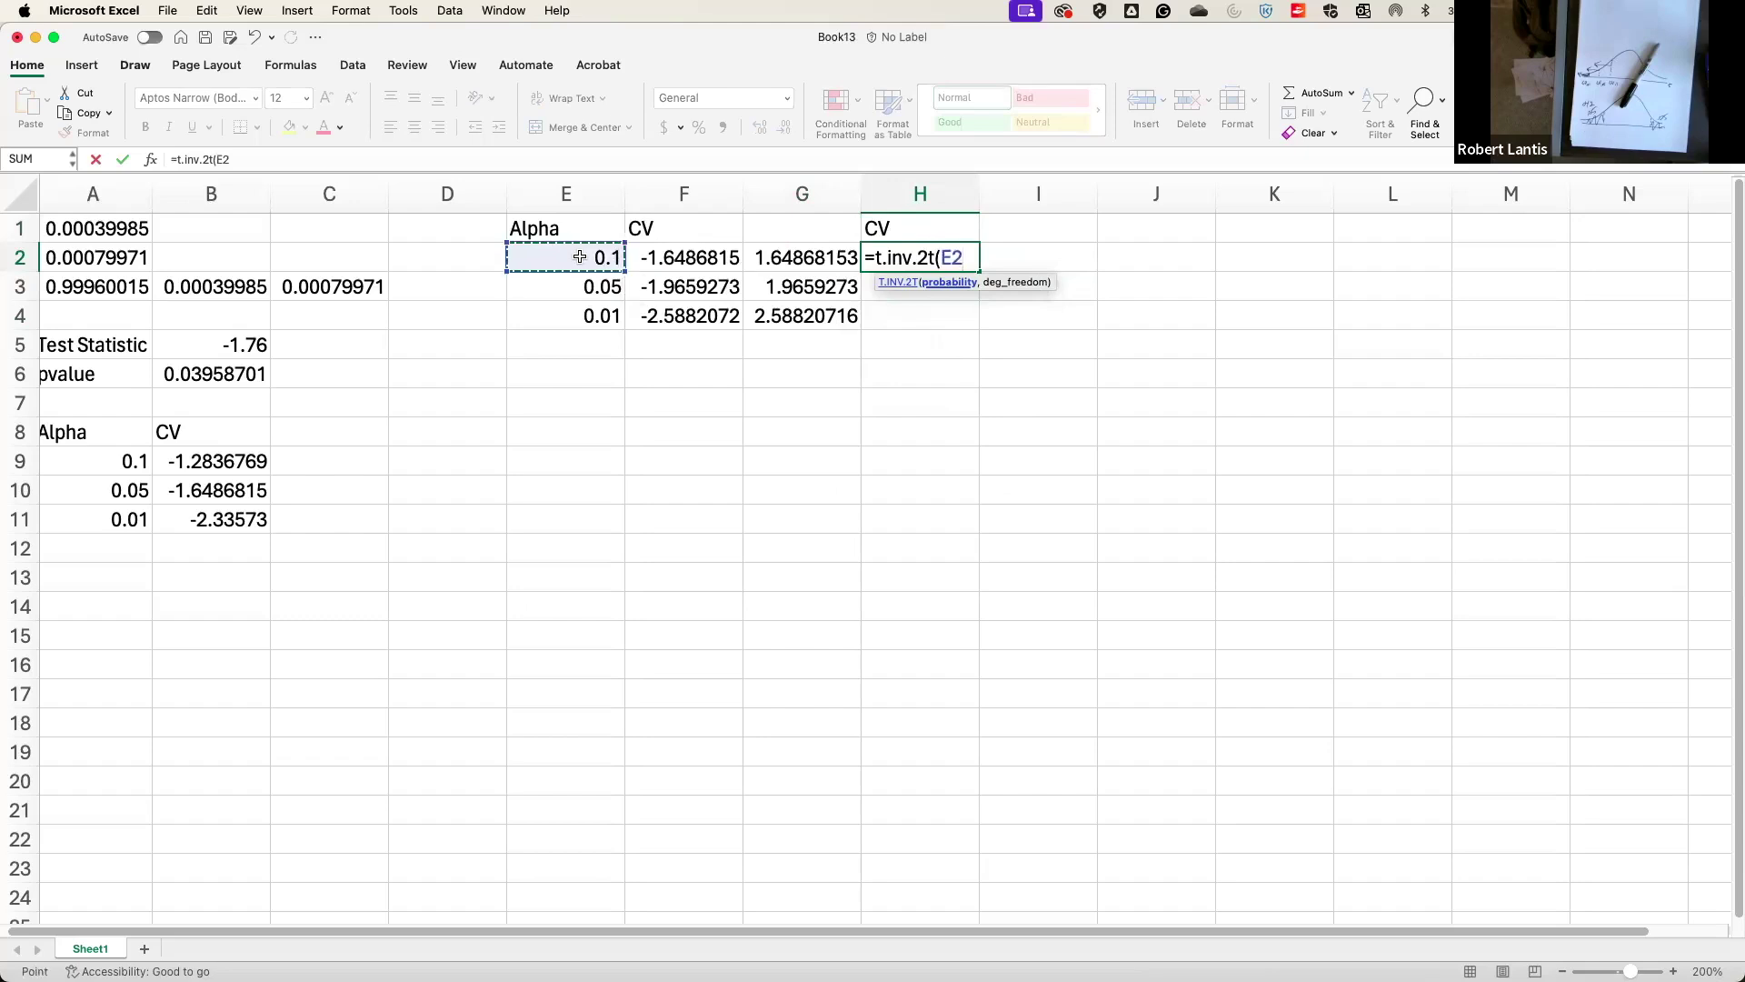
text(,)
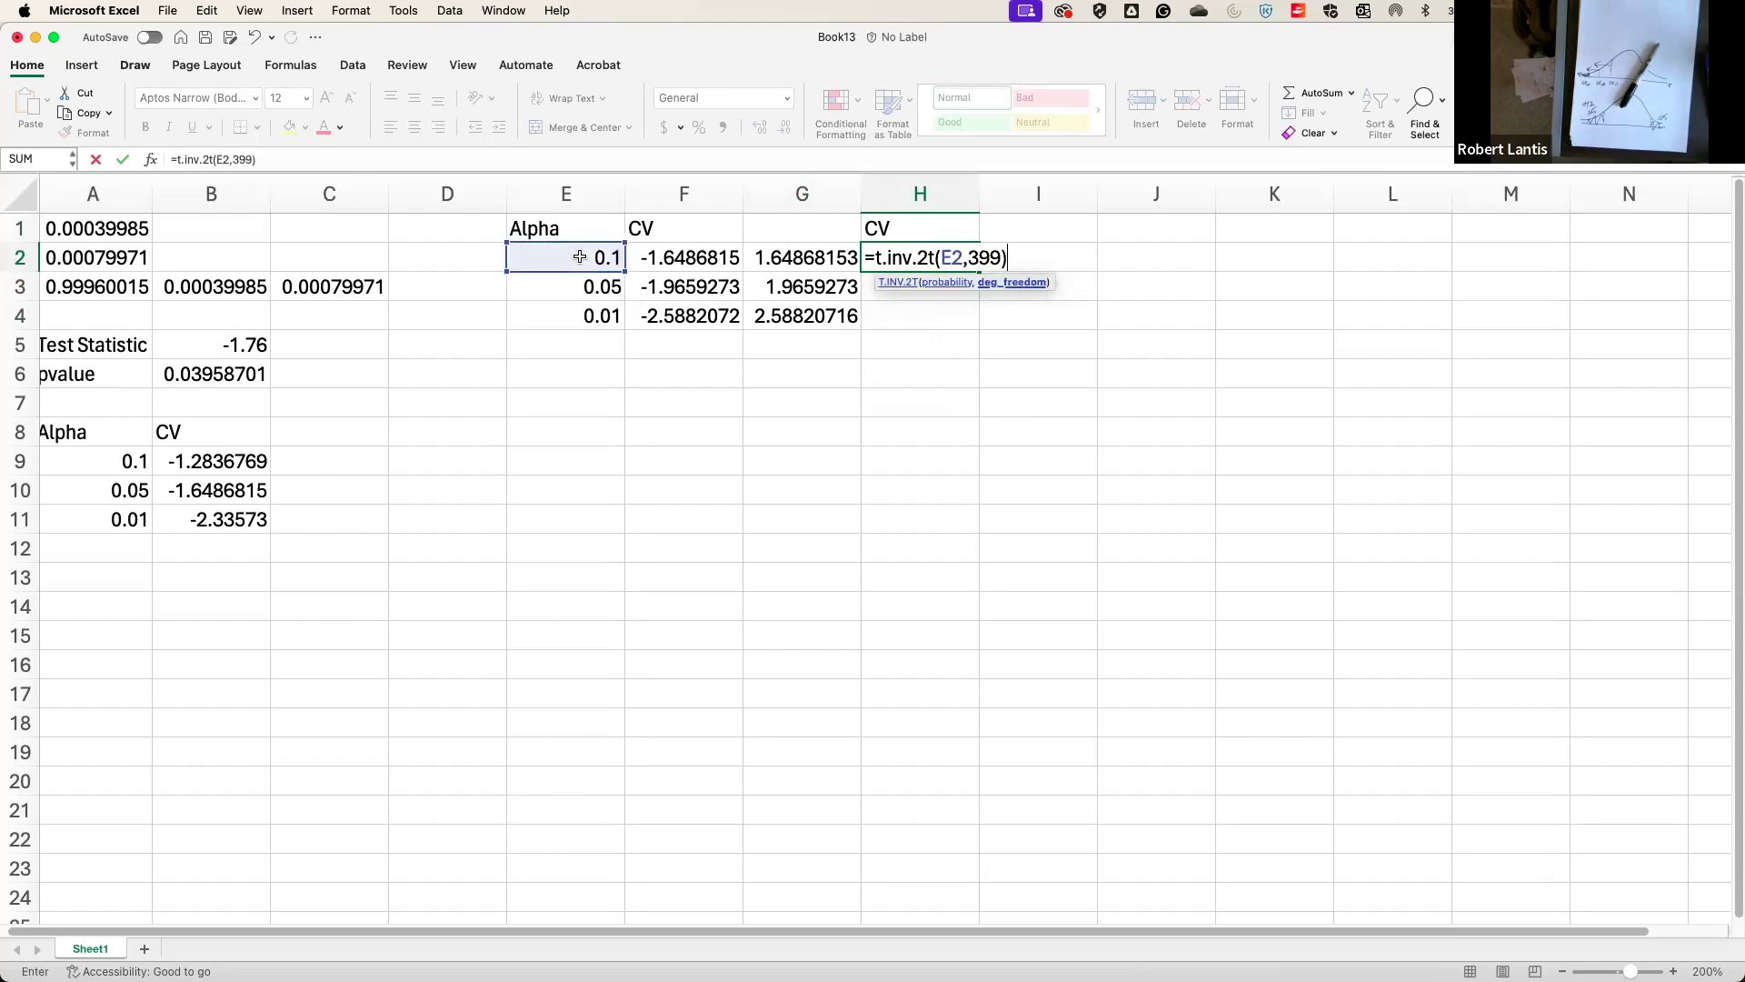
text(399))
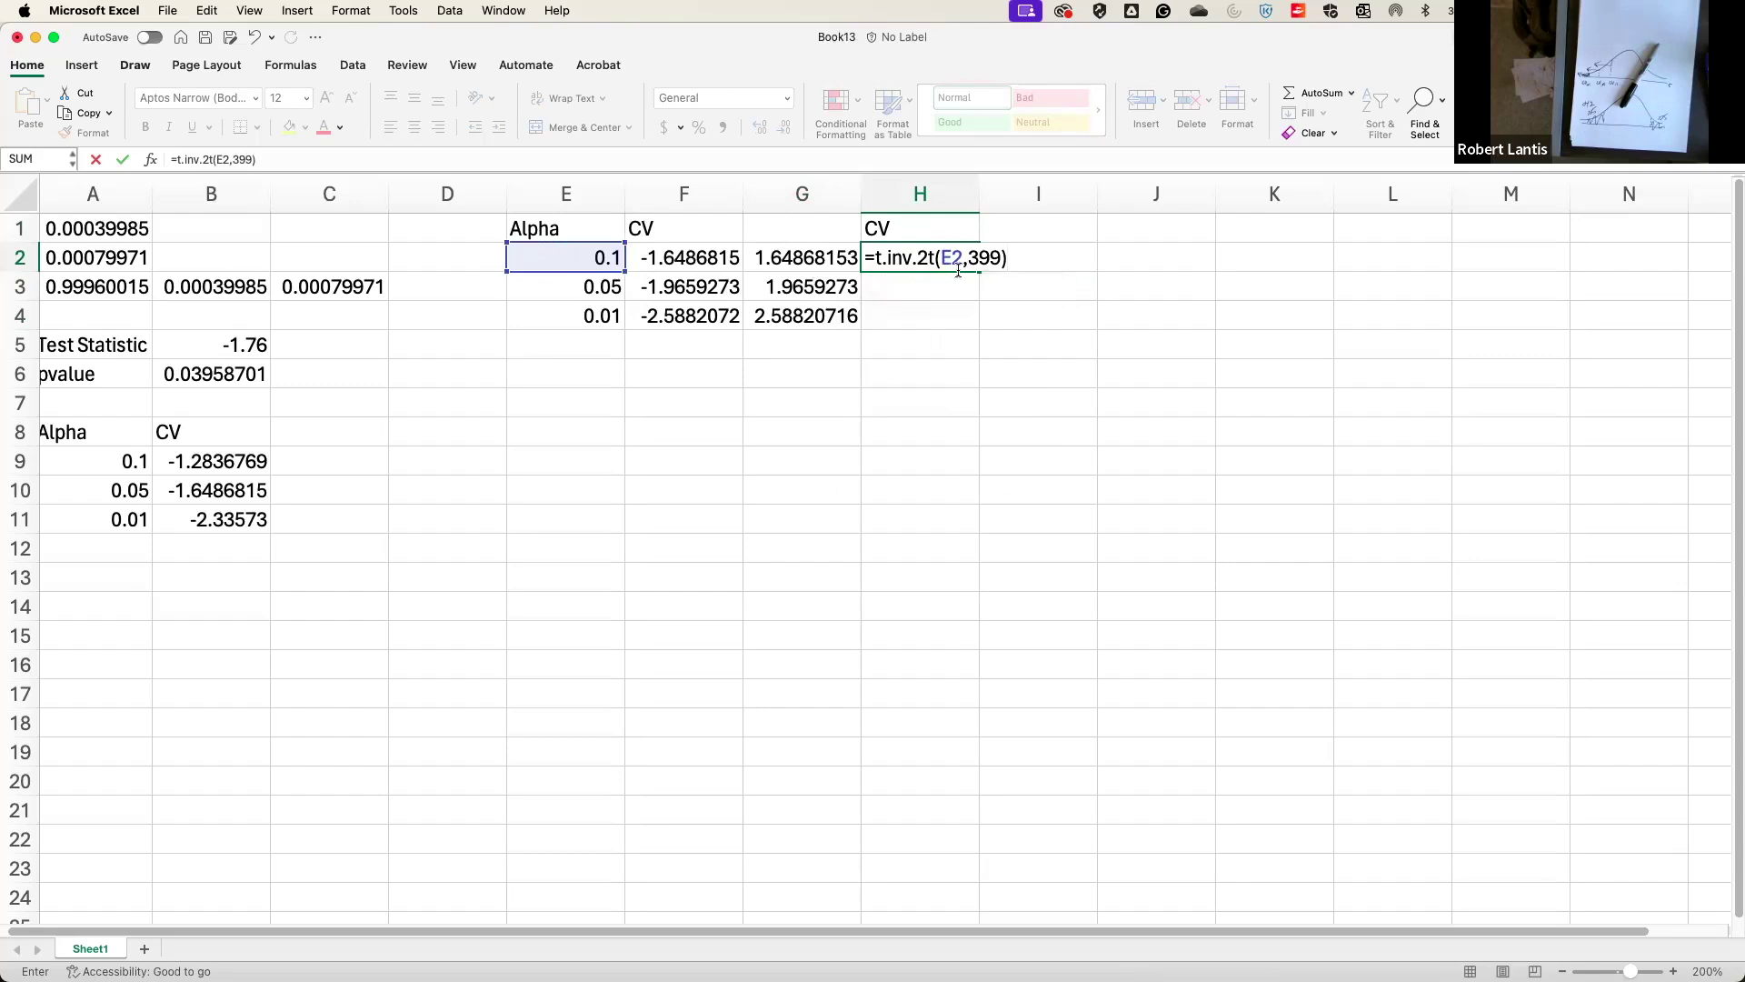
key(Return)
click(881, 261)
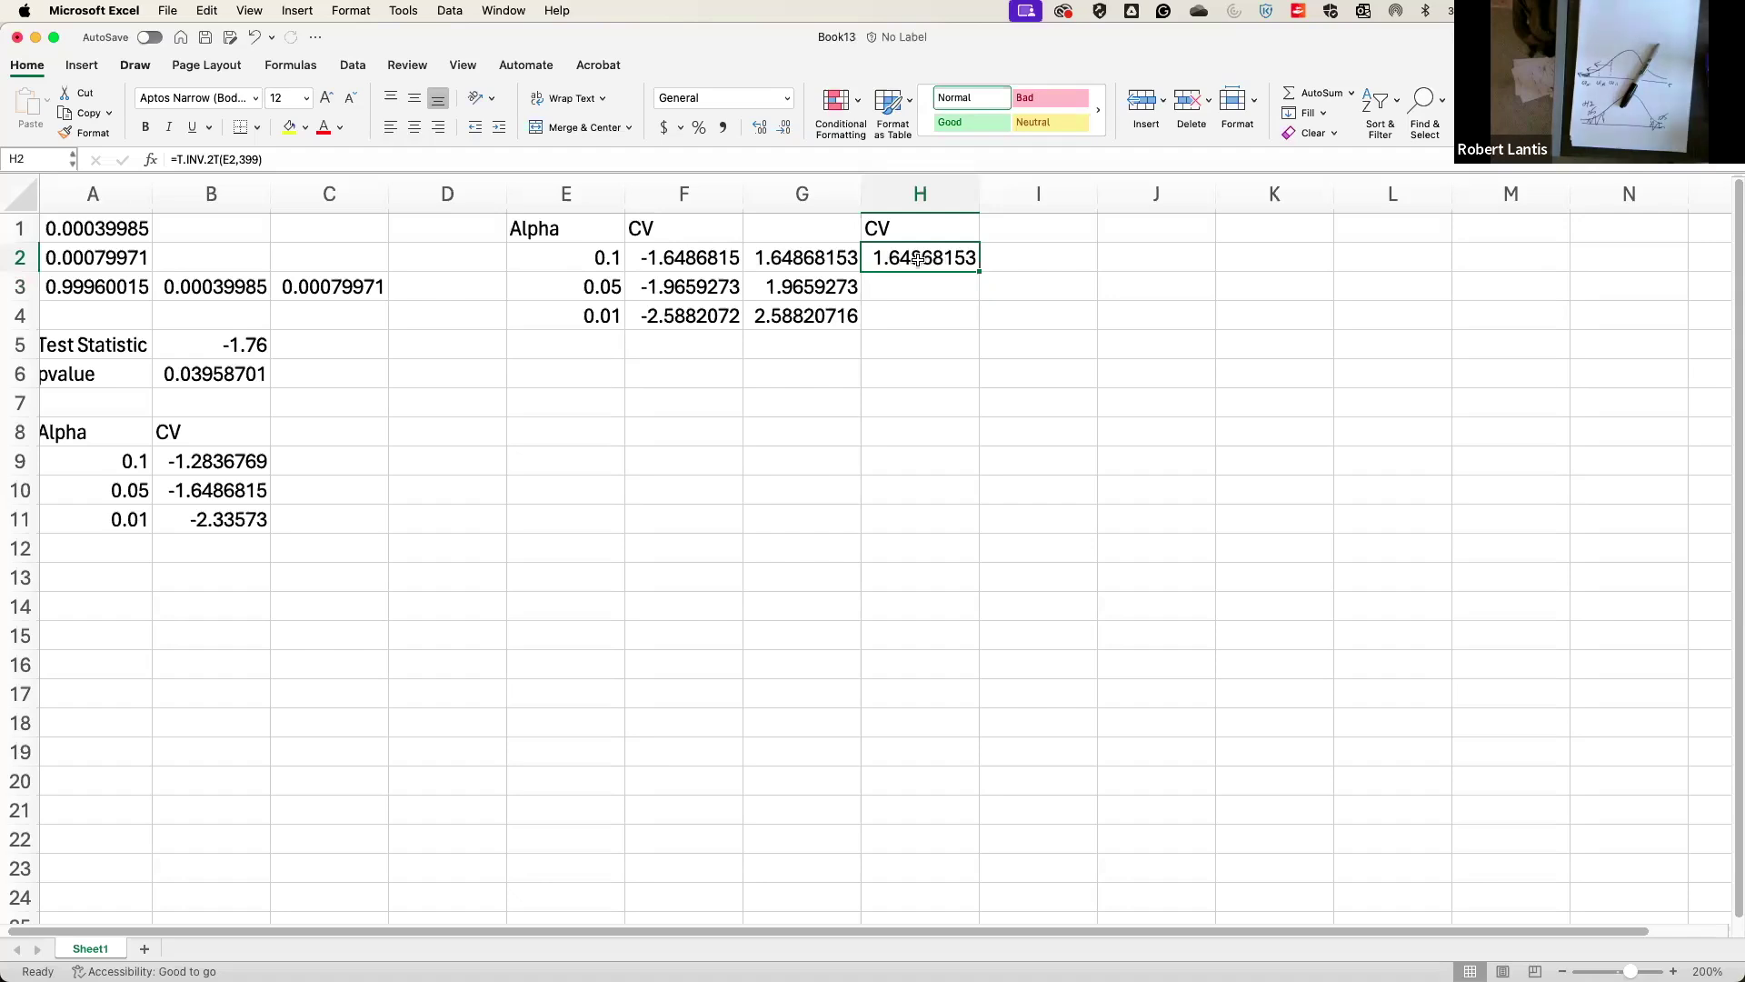
double_click(923, 259)
key(Escape)
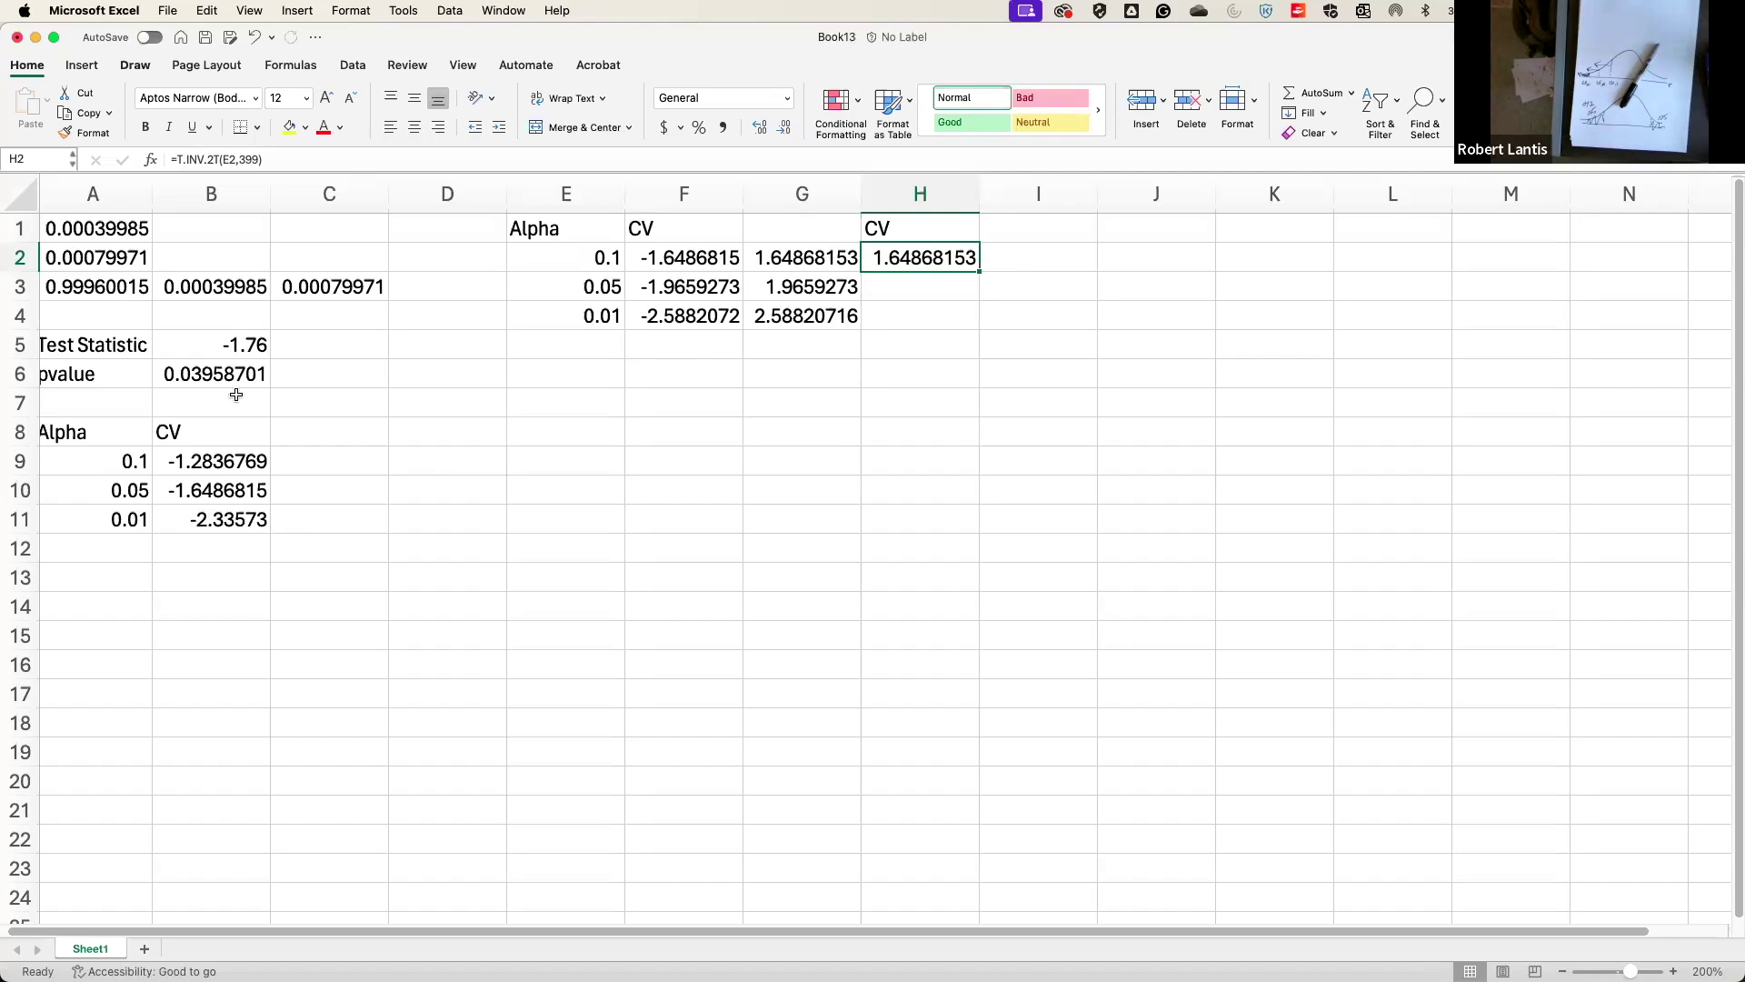
Try to compute the two-tailed p-value of the test statistic in C6 with =T.DIST.2T(B5,399).
click(215, 368)
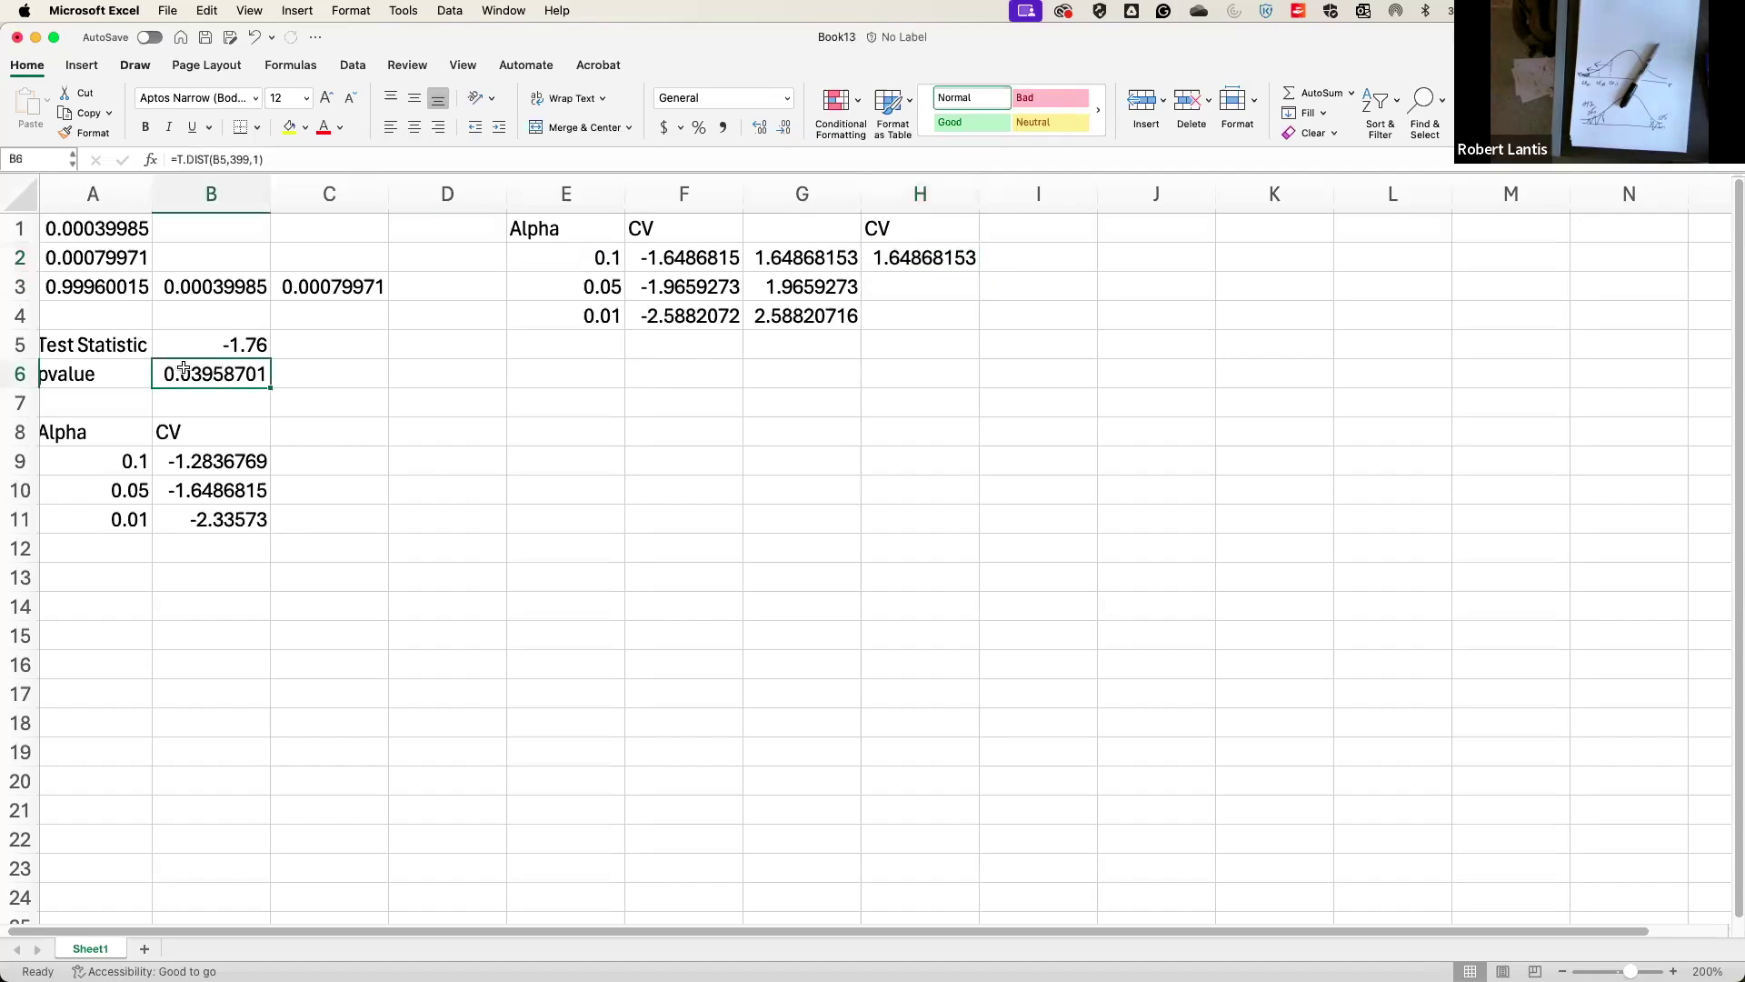
click(291, 364)
text(=t.dist)
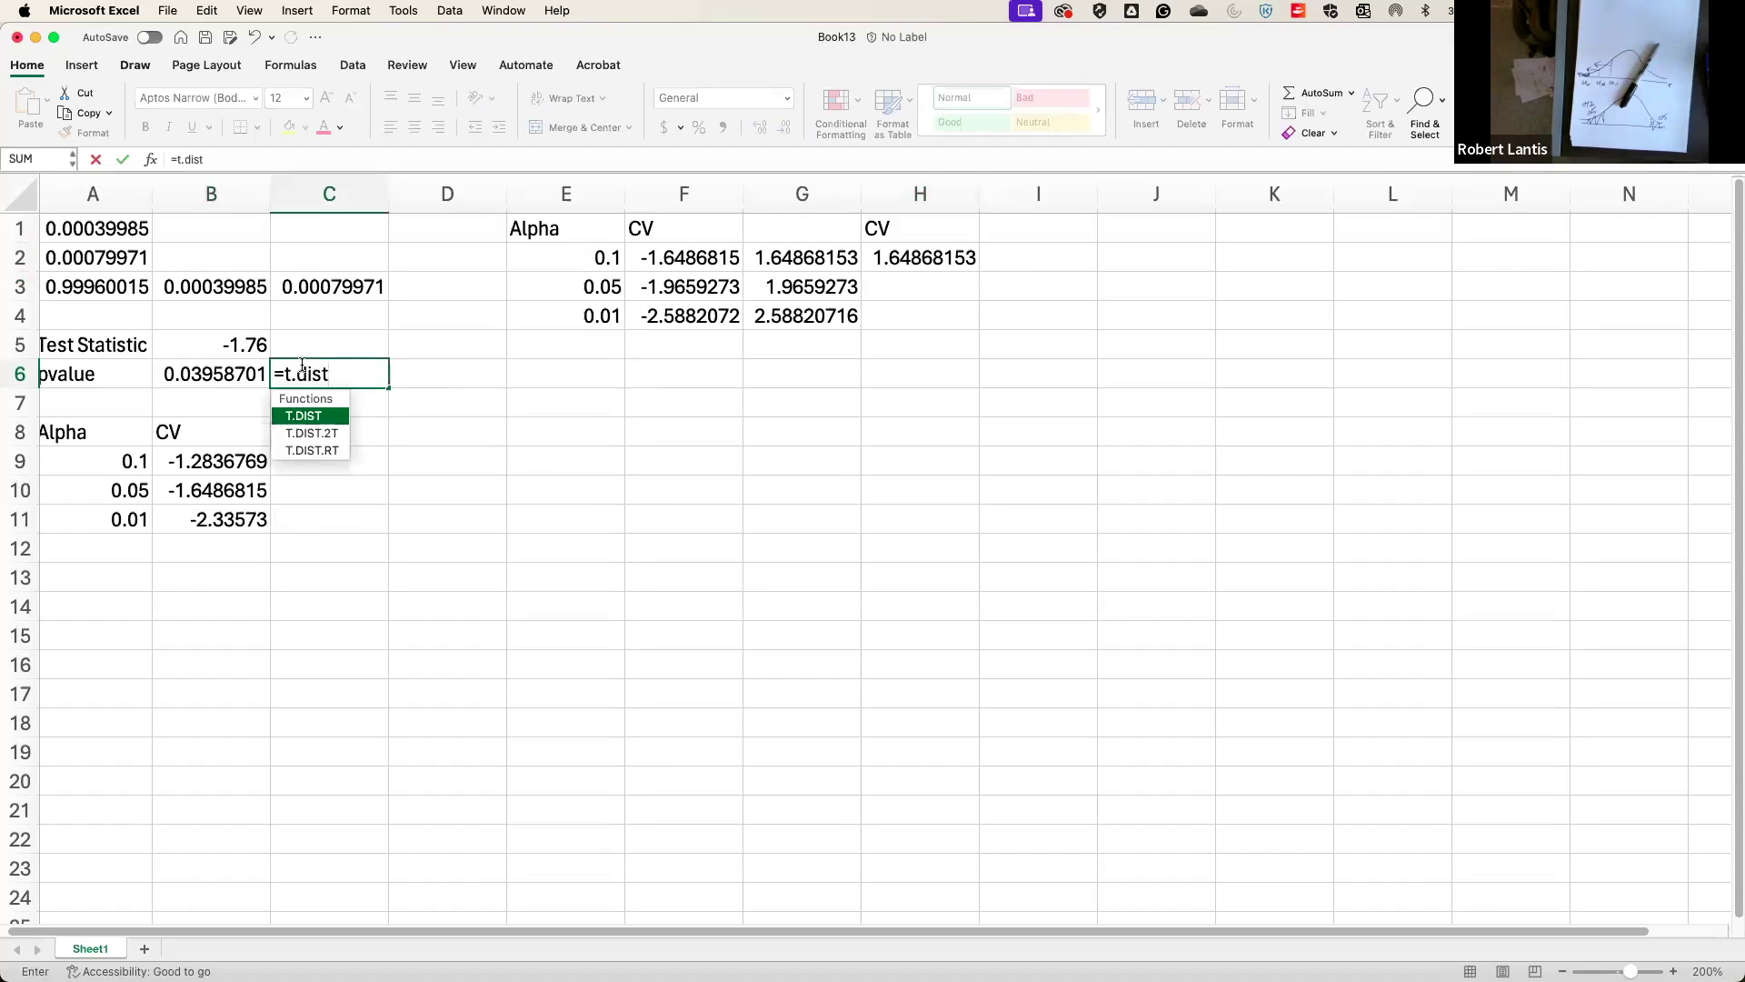
text(()
key(BackSpace)
text(.2t()
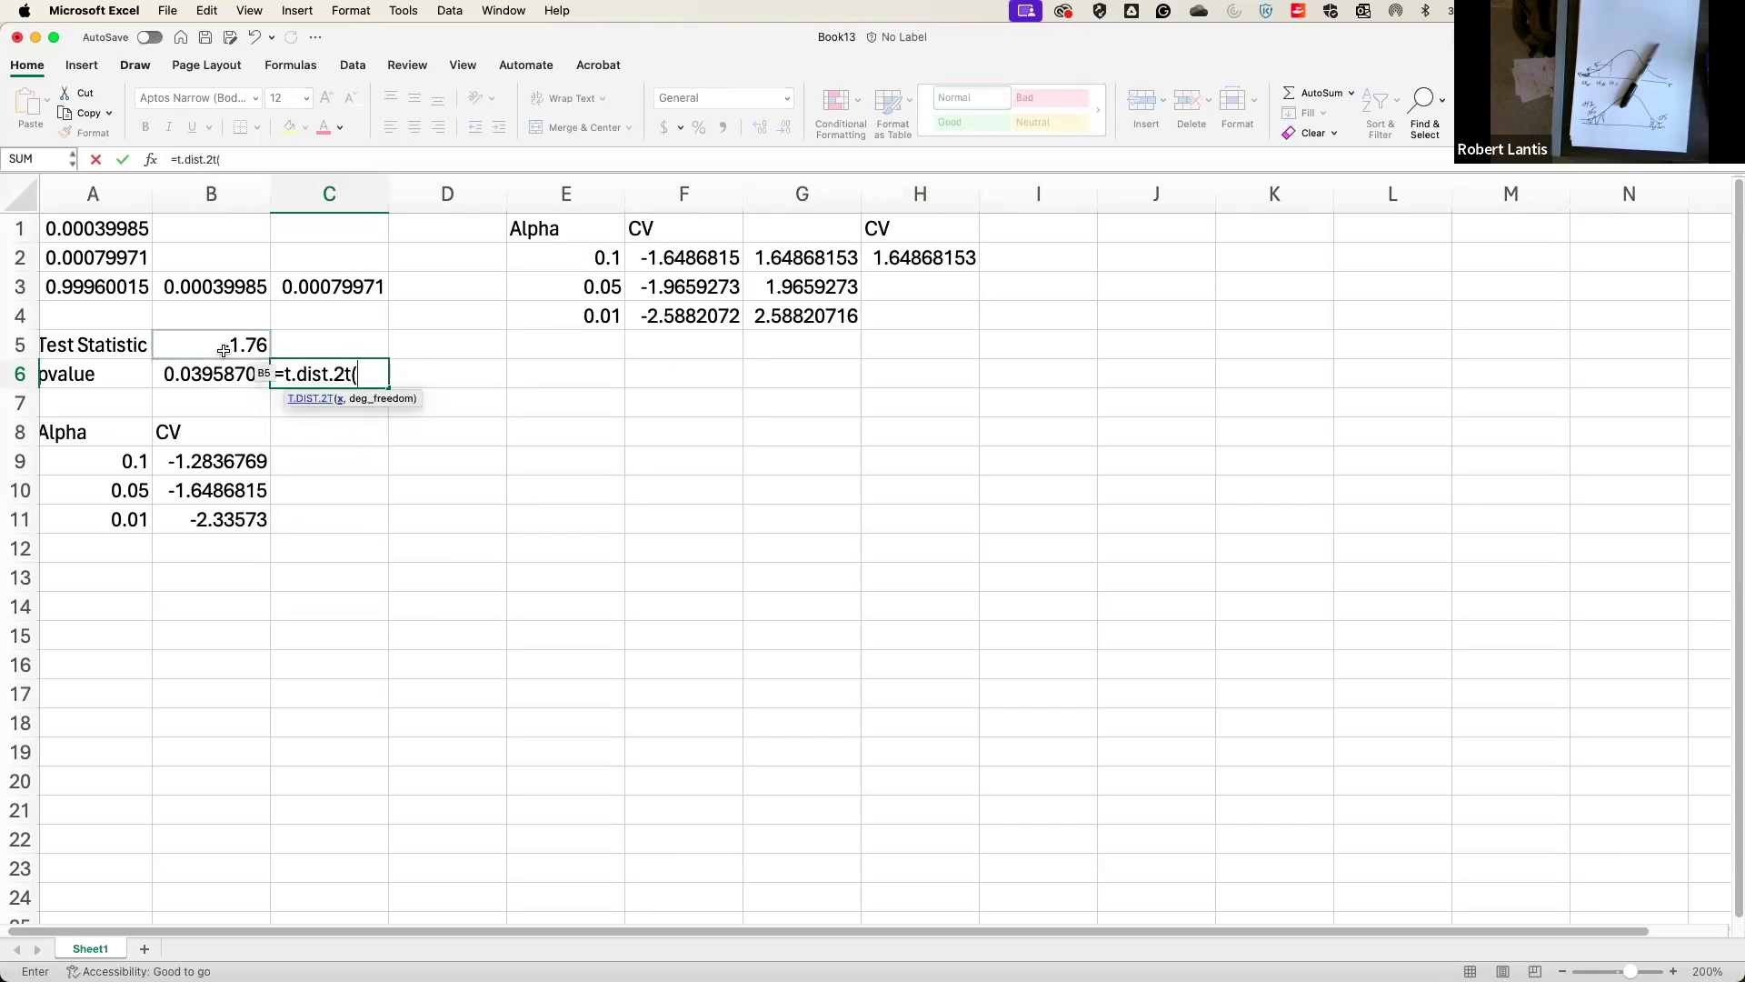
click(225, 349)
text(,399)
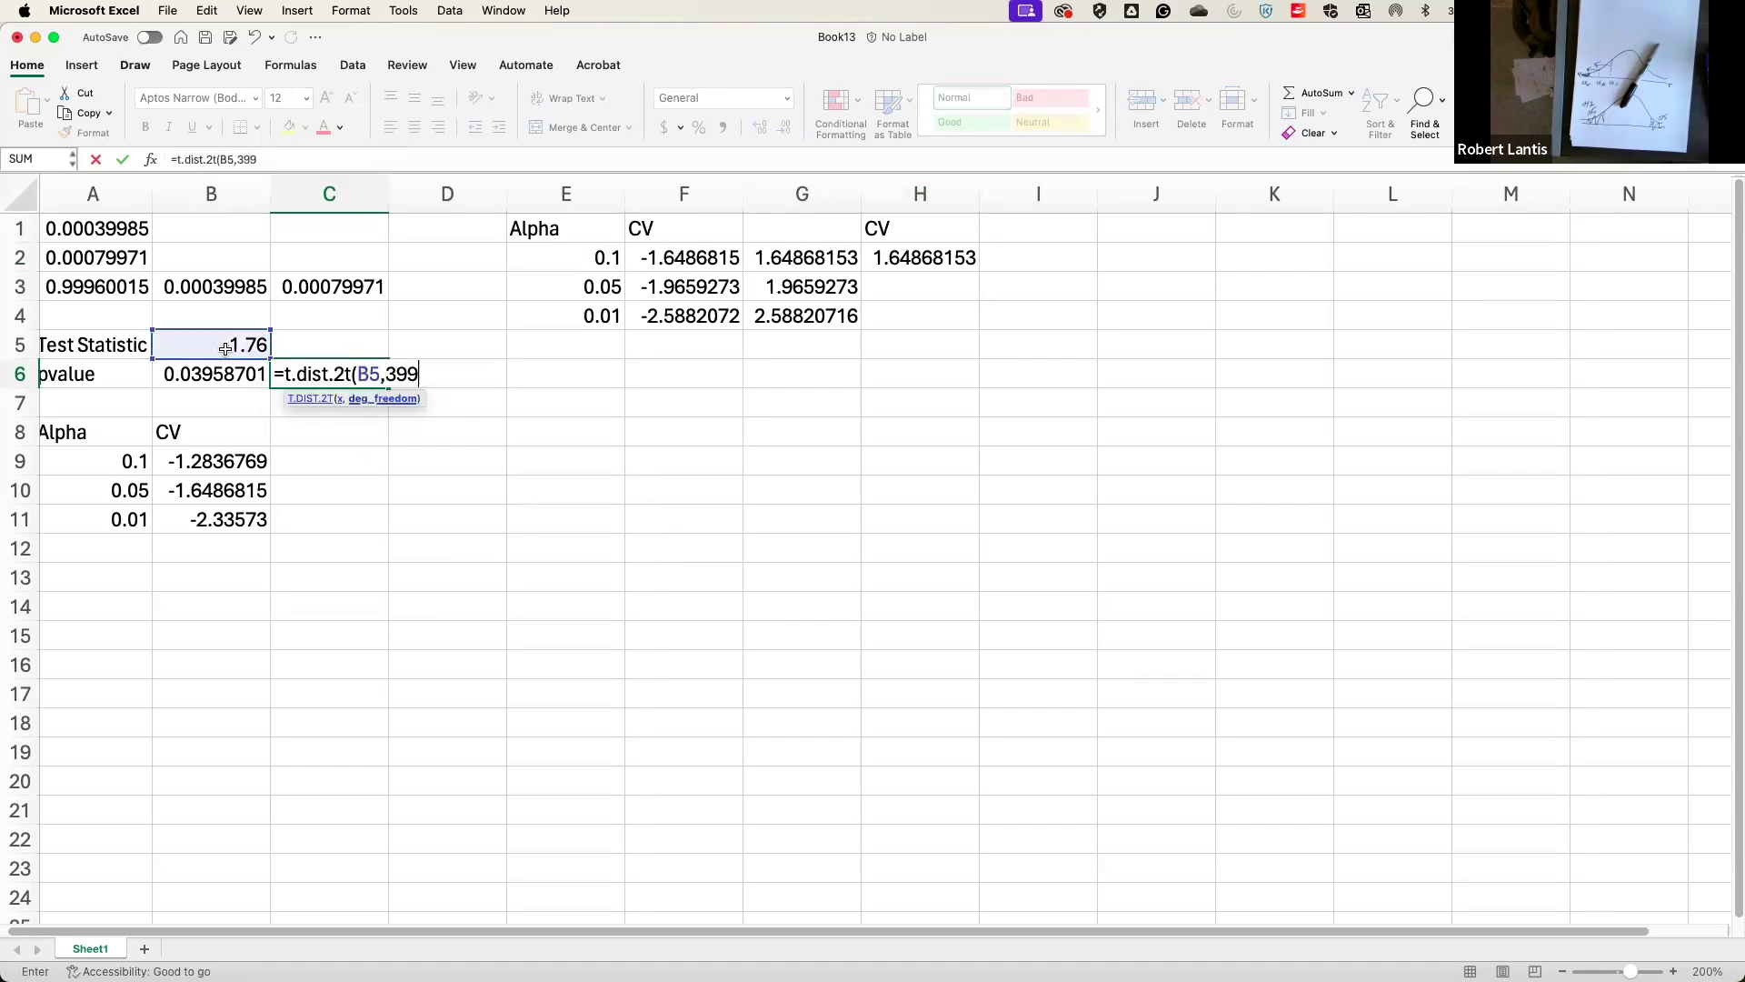
key(Return)
Wrap the test statistic reference in an absolute value, making the C6 formula =T.DIST.2T(ABS(B5),399).
click(292, 373)
double_click(292, 372)
key(Escape)
double_click(293, 373)
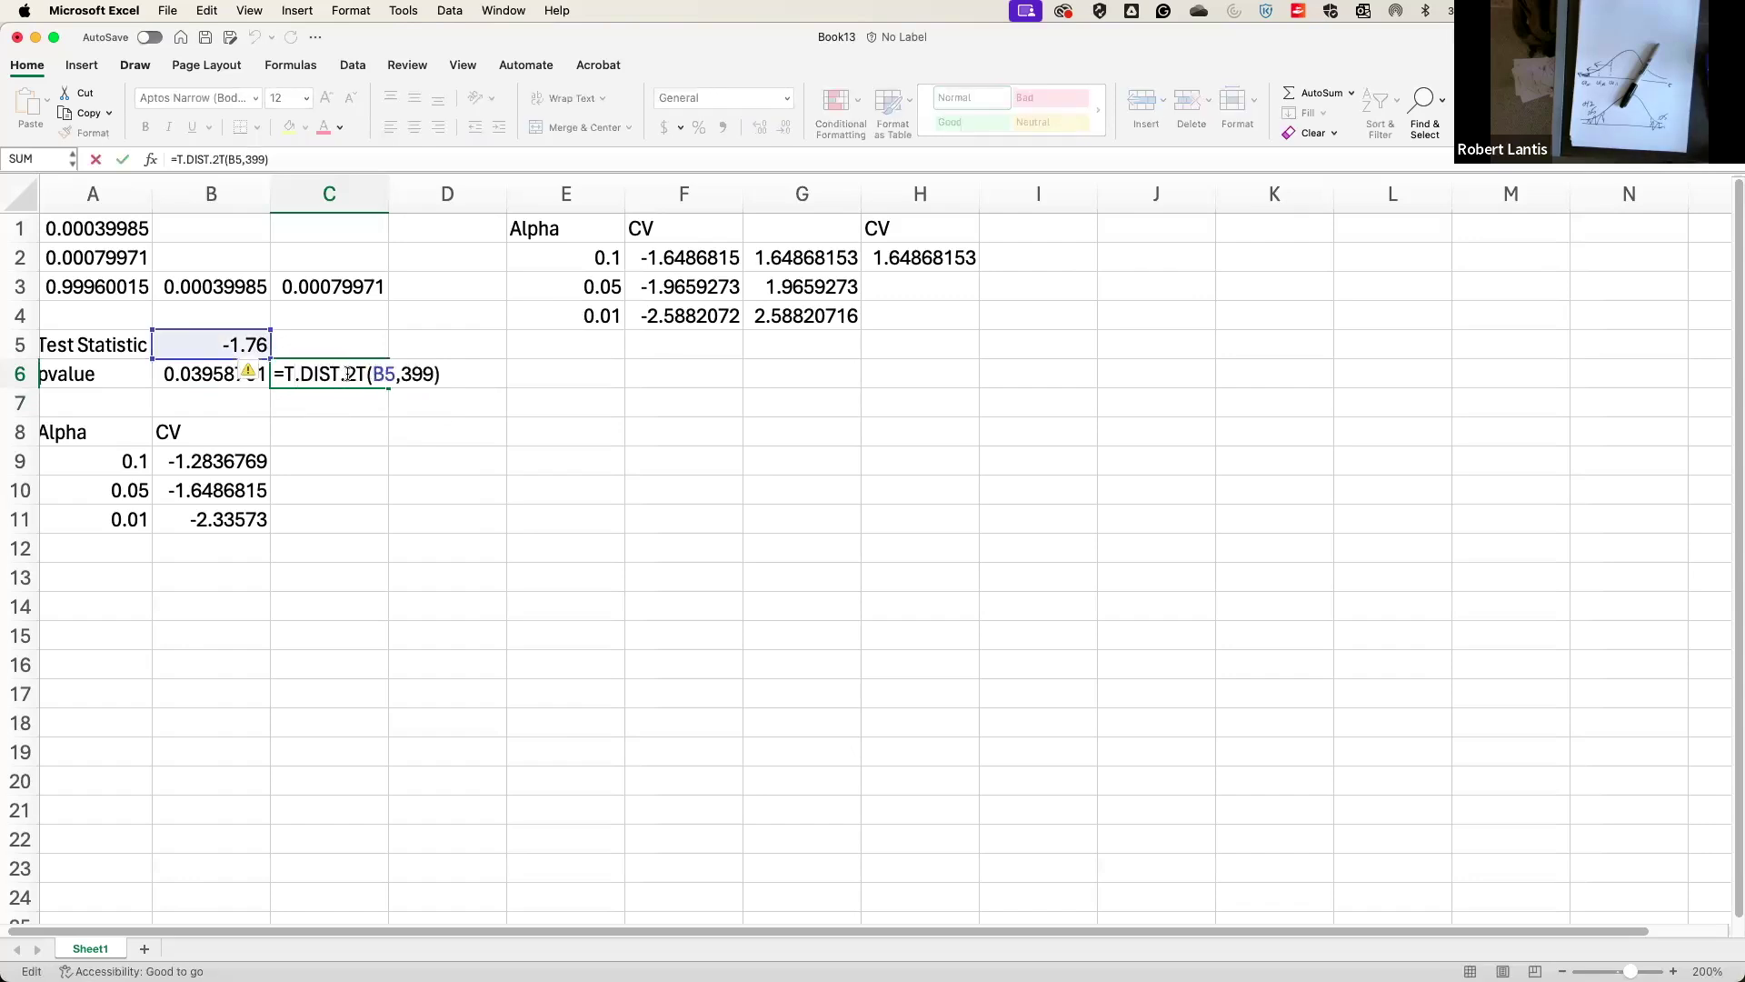
click(377, 371)
text(abs(B5)
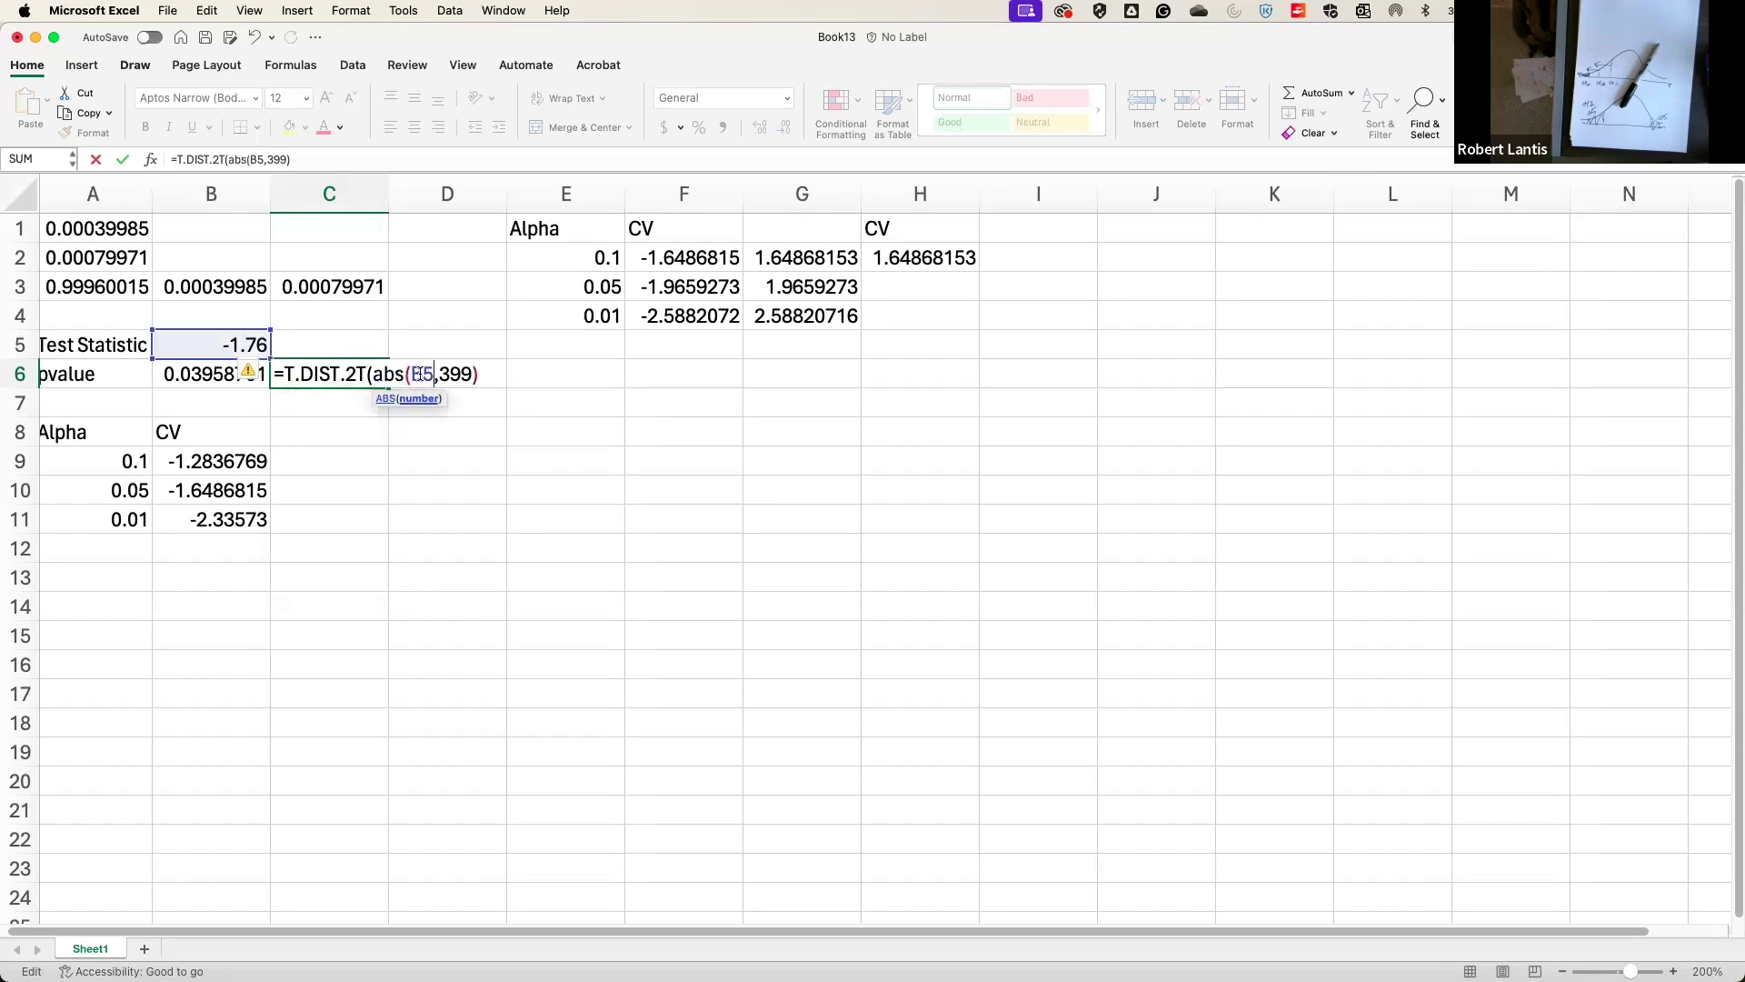
text())
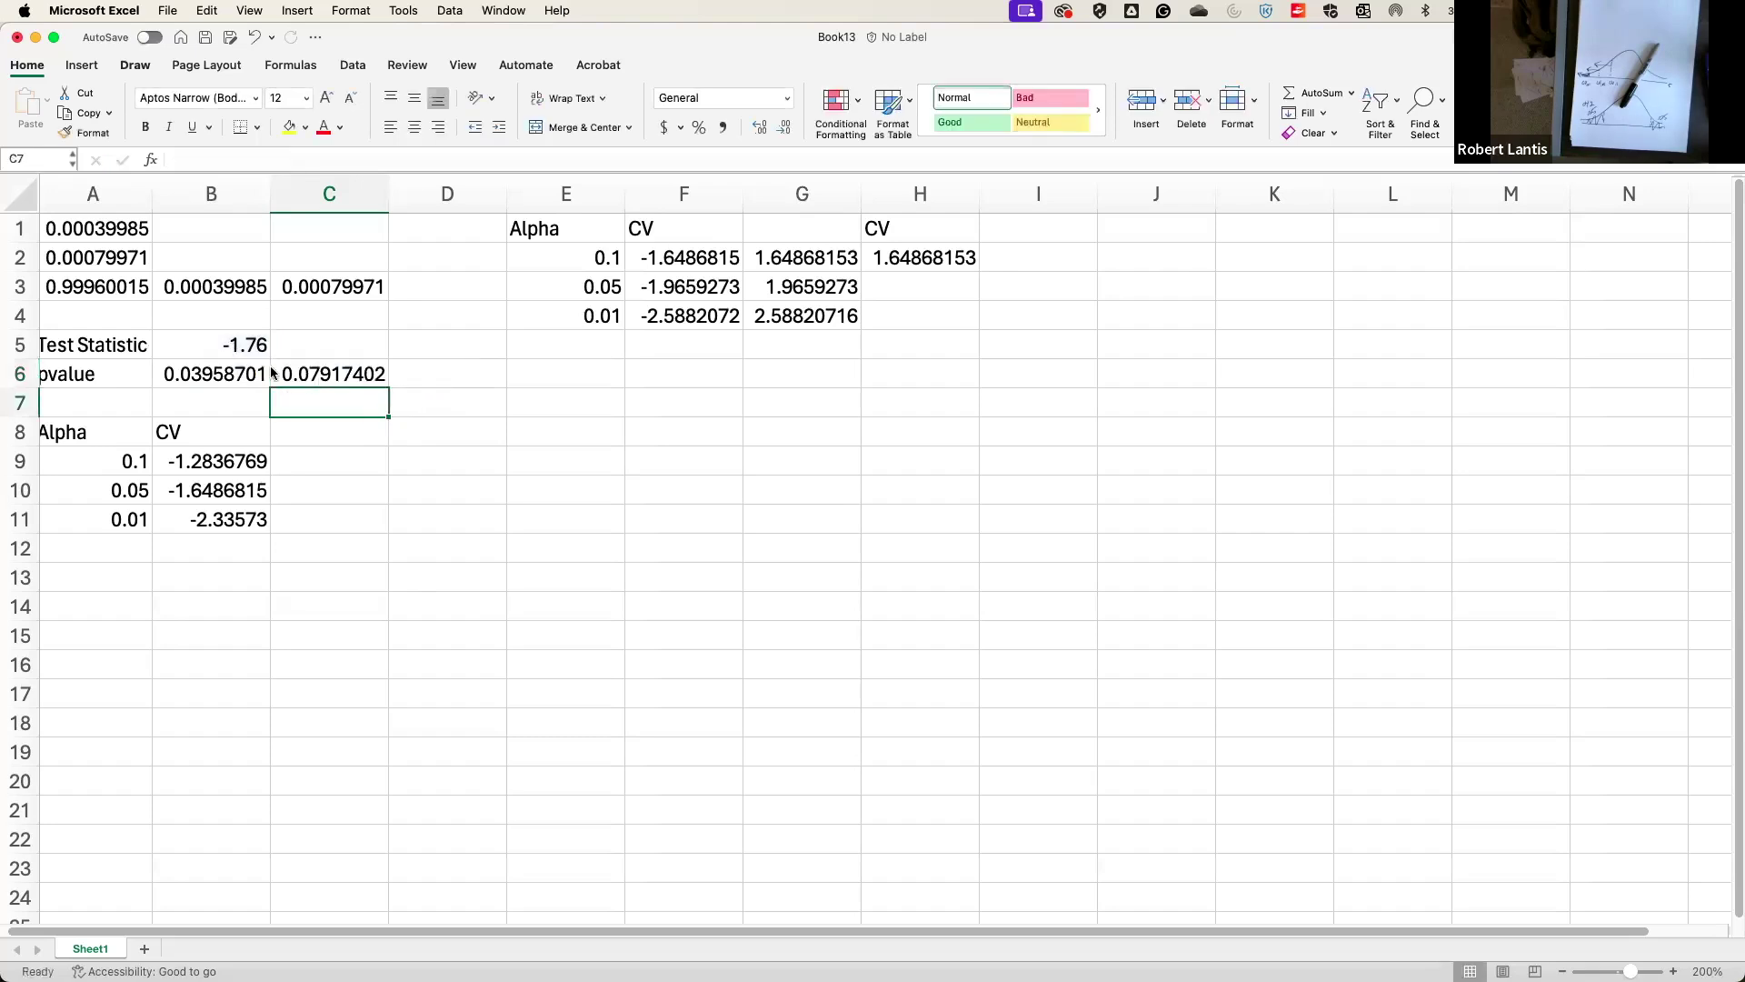
Review the one-tailed p-value formula in B6 and clear the two-tailed p-value from C6.
click(220, 367)
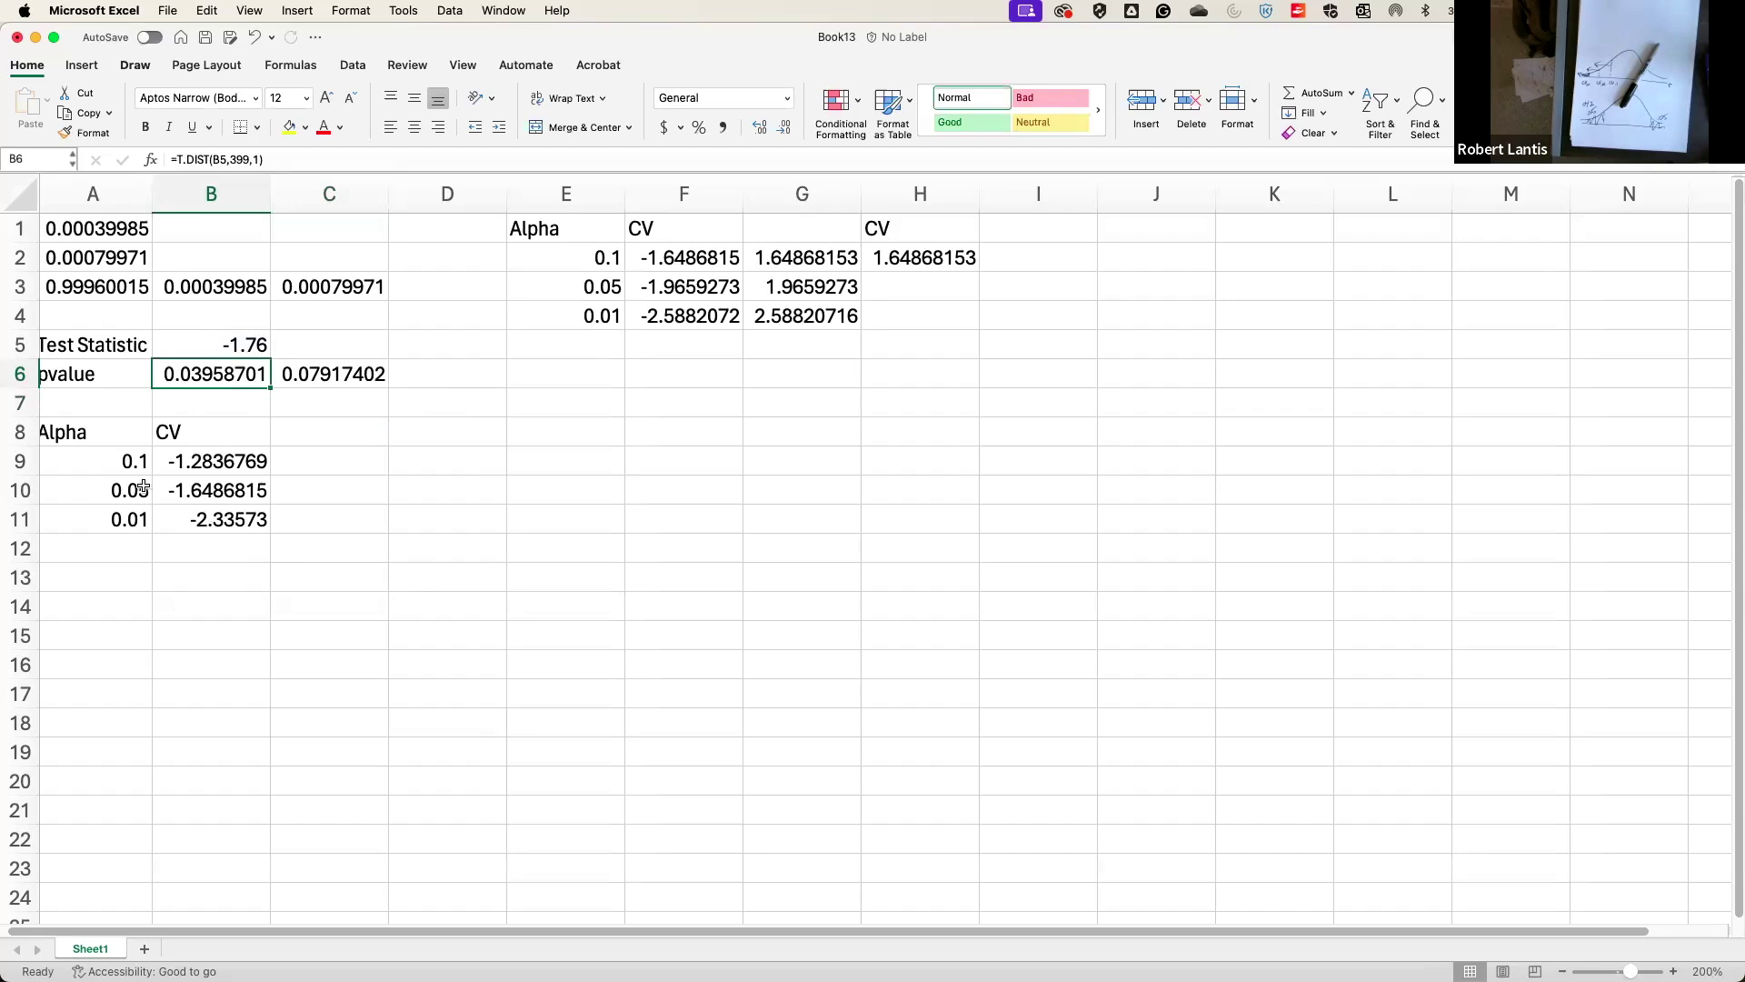
click(305, 366)
key(BackSpace)
Review the p-values in row 3 and try the formula =t.dist.25(3.57,50) in C4.
click(293, 311)
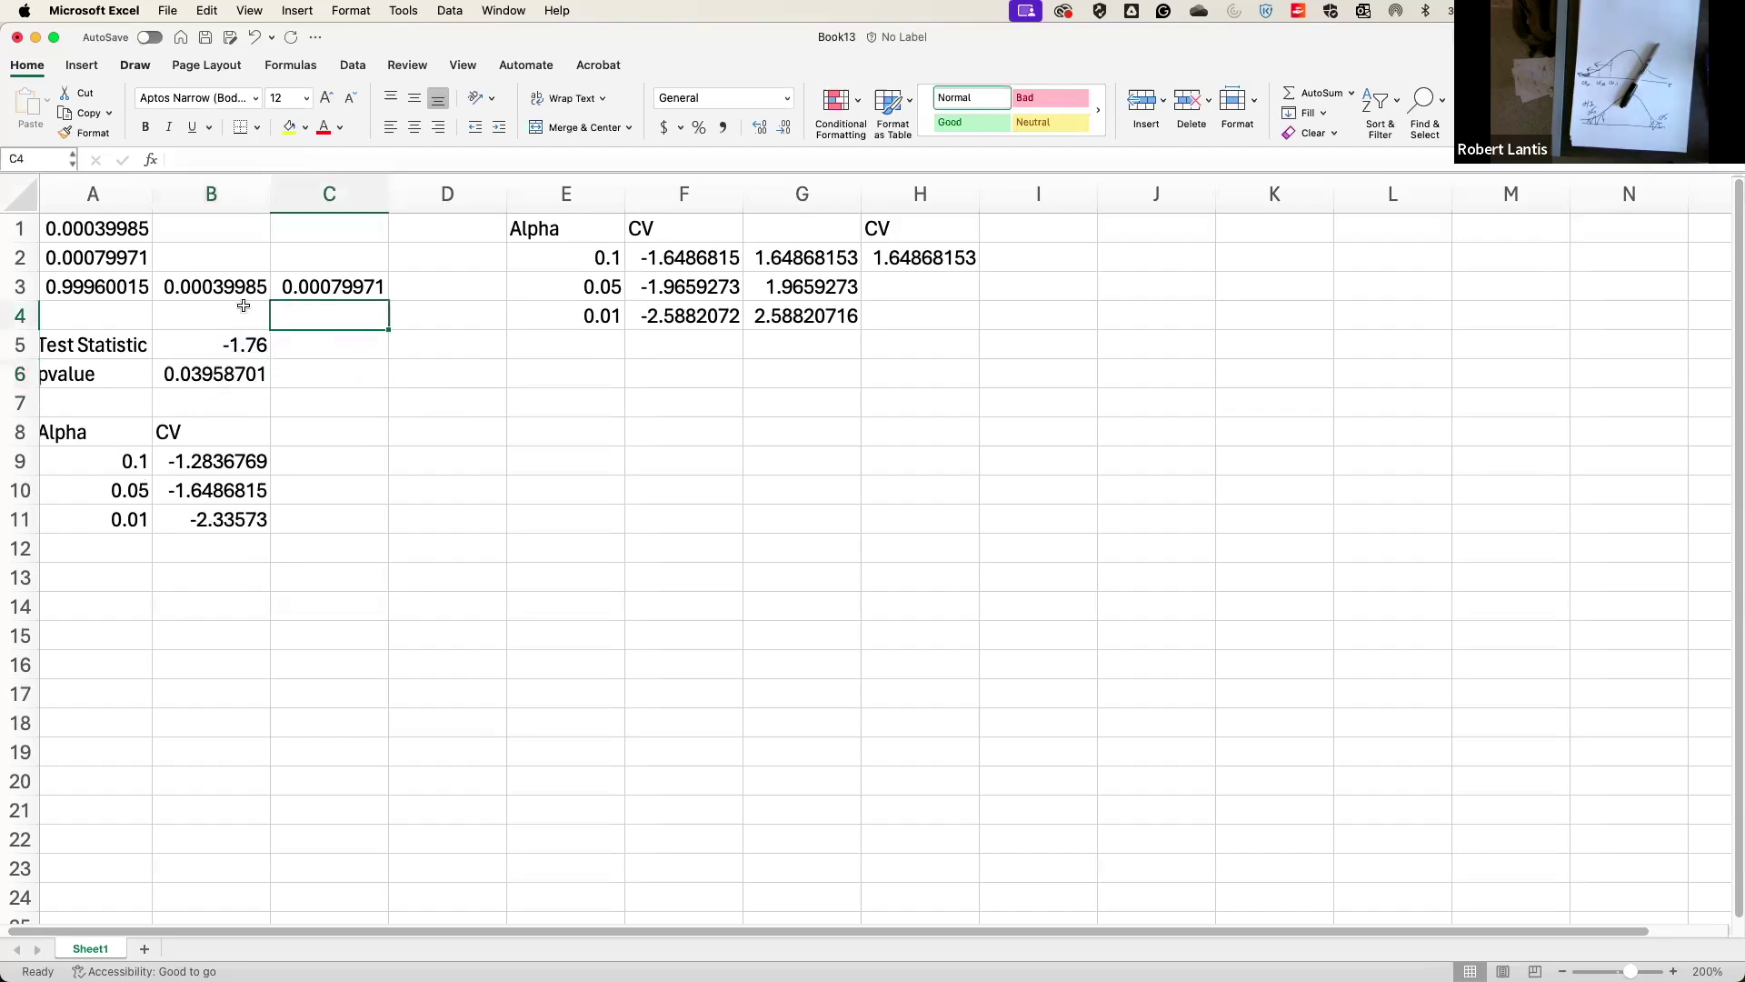
click(215, 287)
key(Right)
click(332, 316)
text(=)
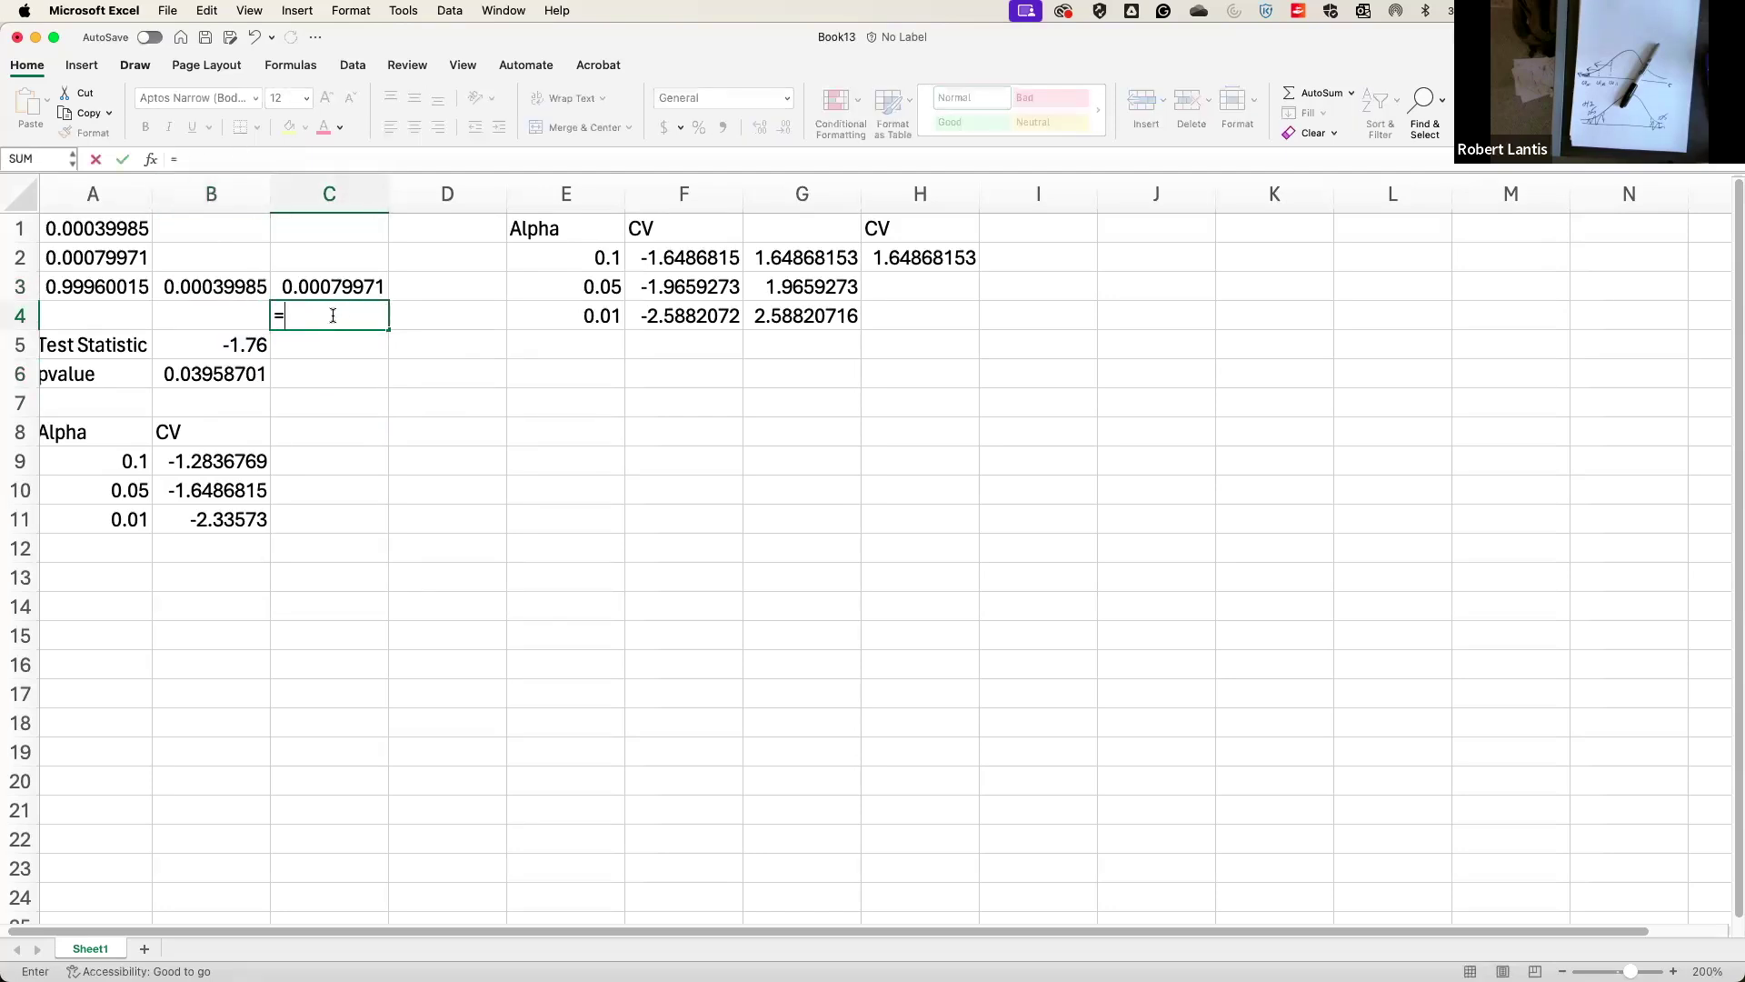
text(t.dist.25(3.57)
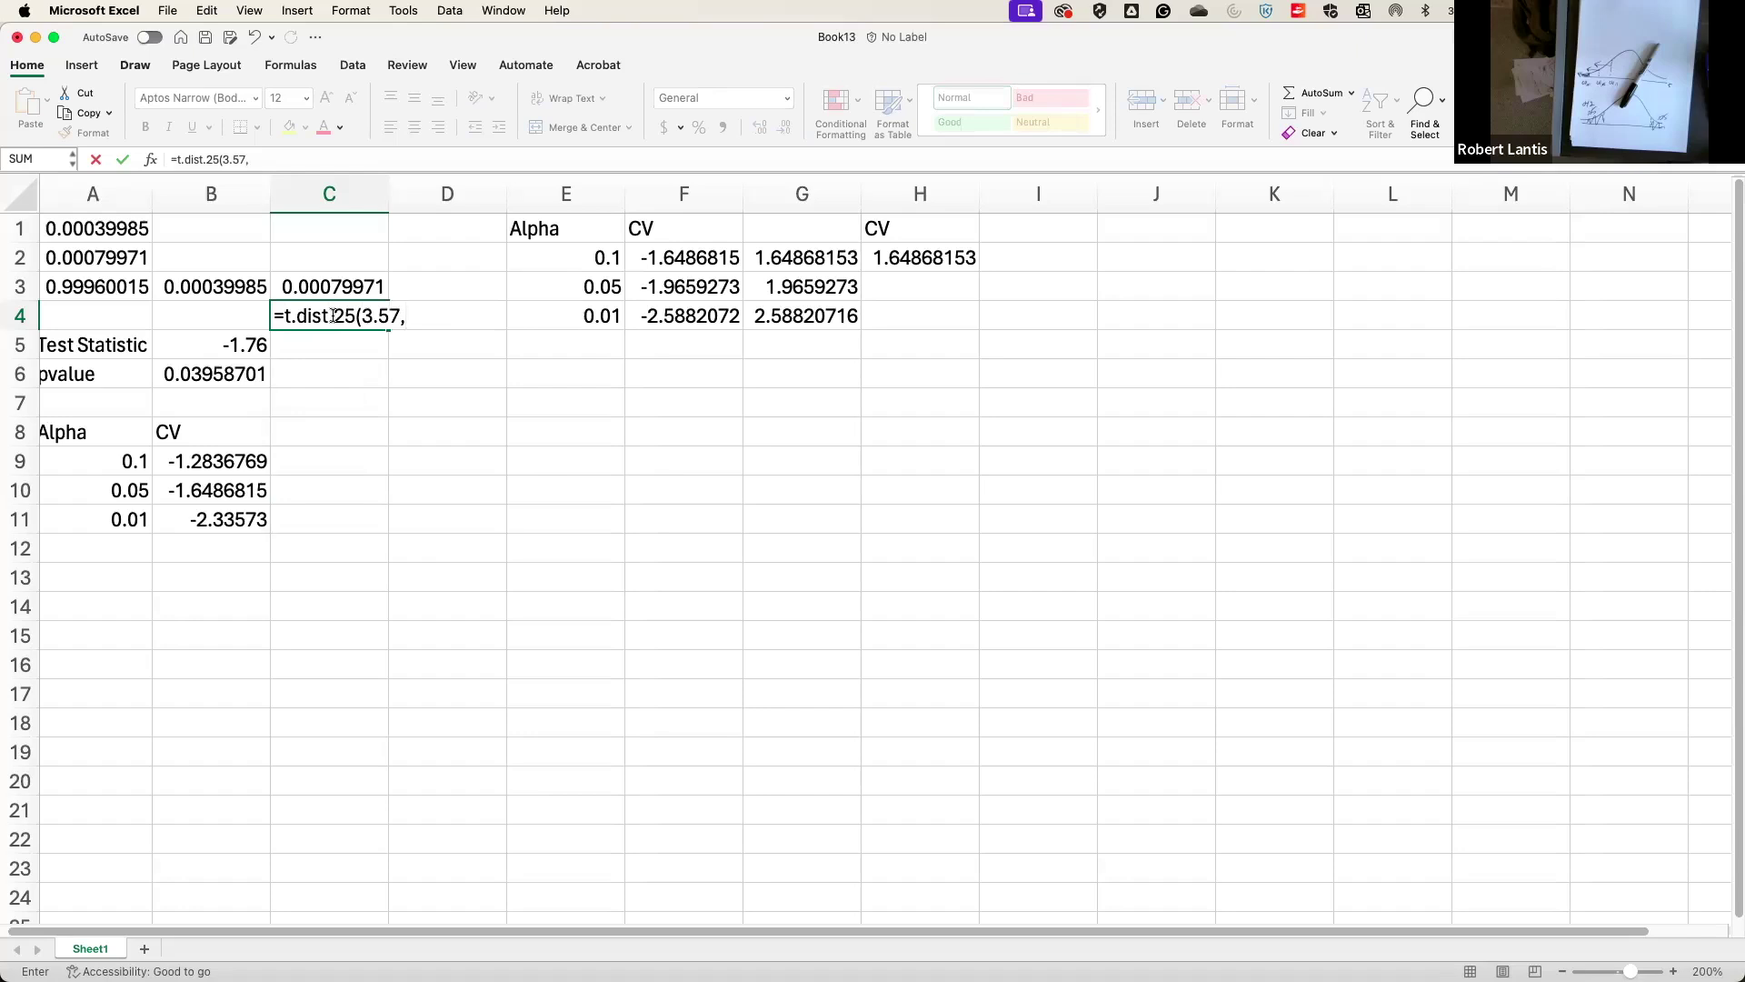
text(,50))
key(Return)
Correct the function name in C4 so the formula reads =T.DIST.2T(3.57,50), and review the formula.
click(339, 316)
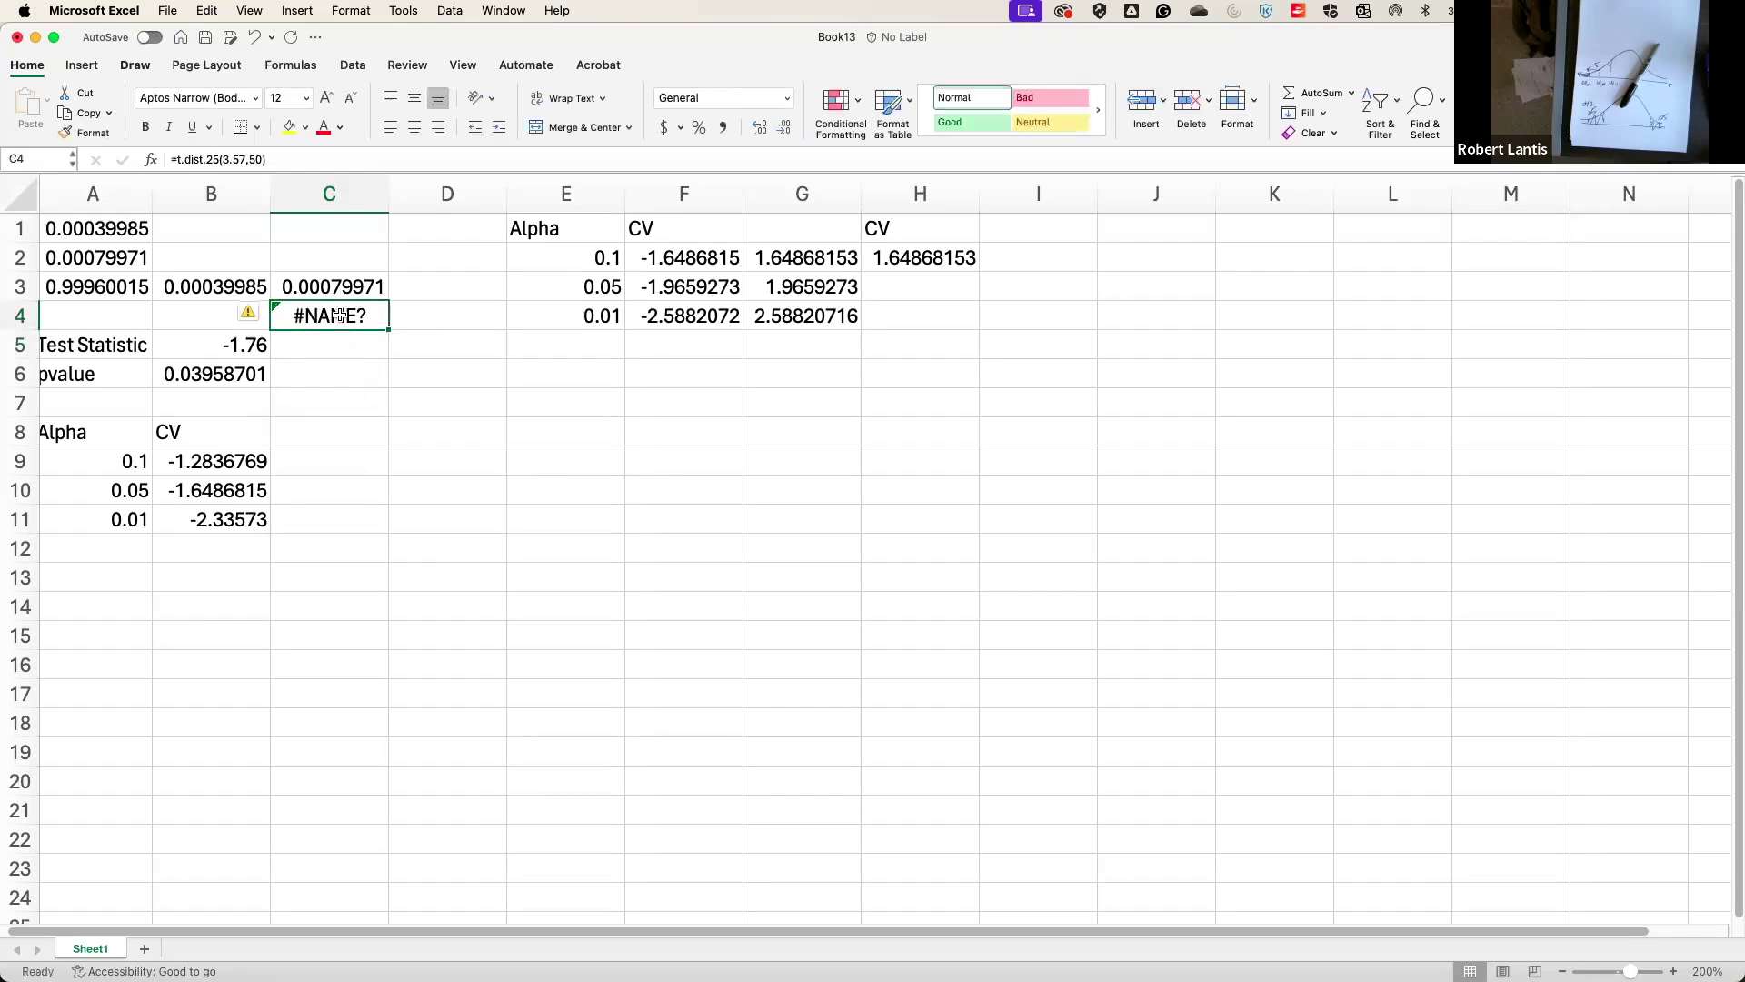
double_click(339, 315)
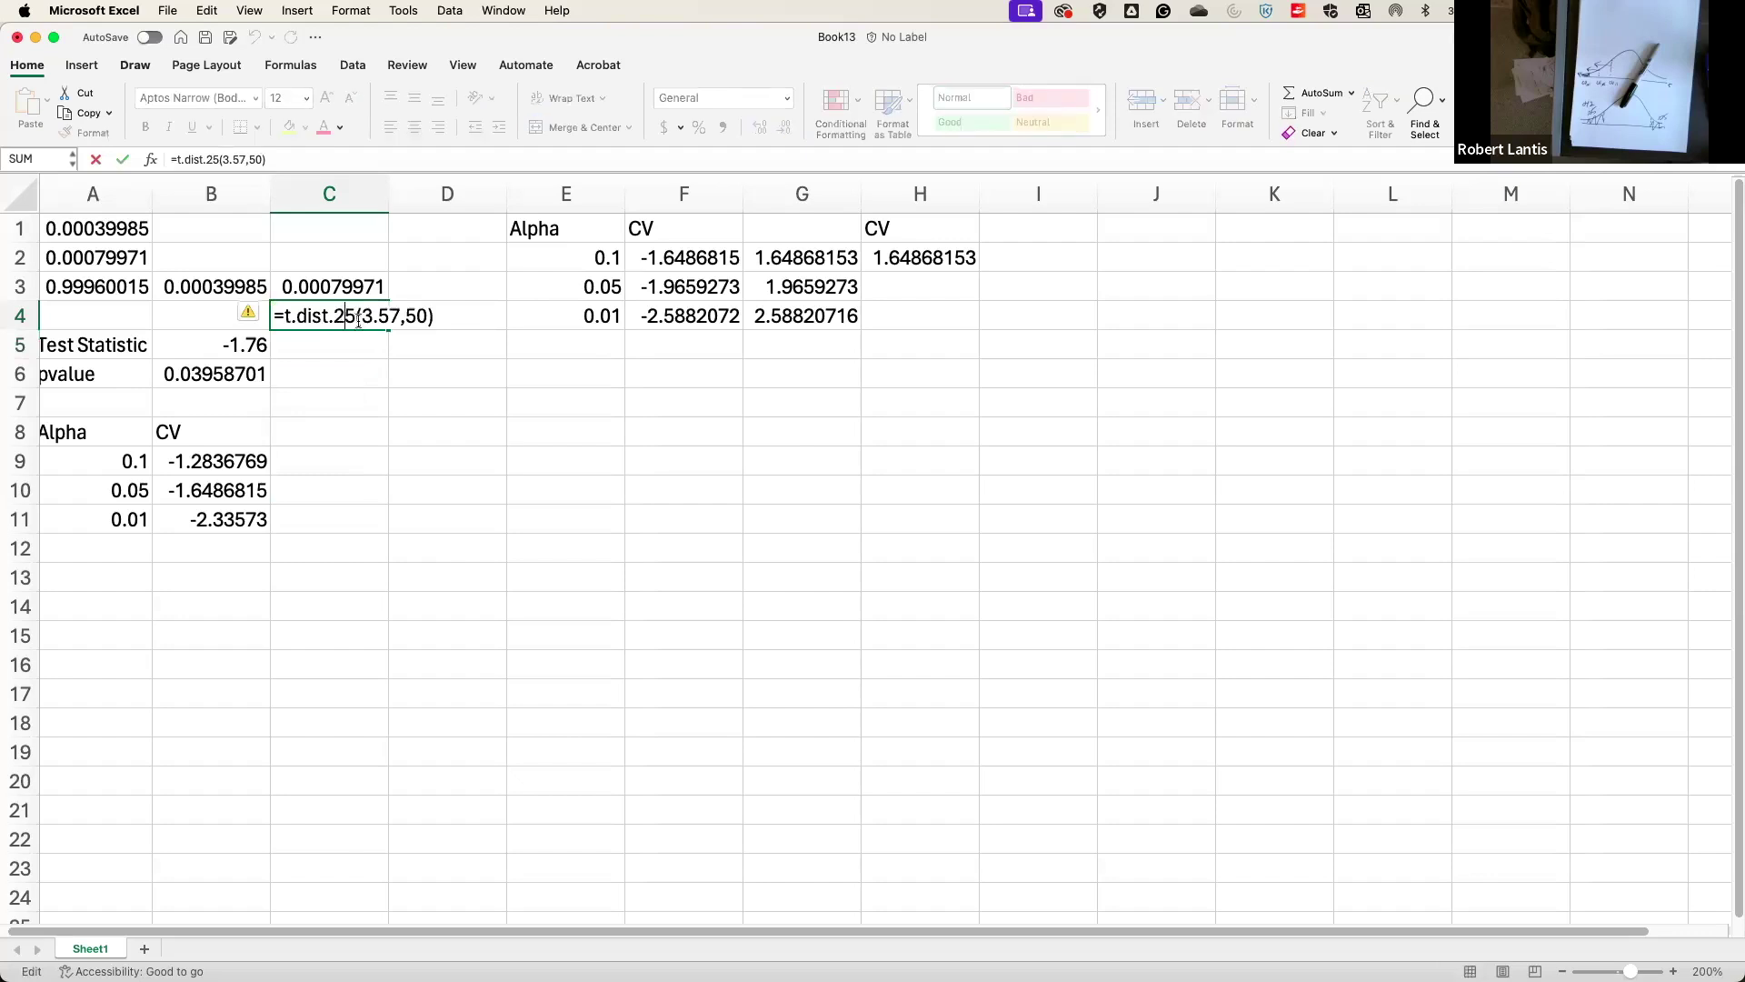
key(Delete)
text(t)
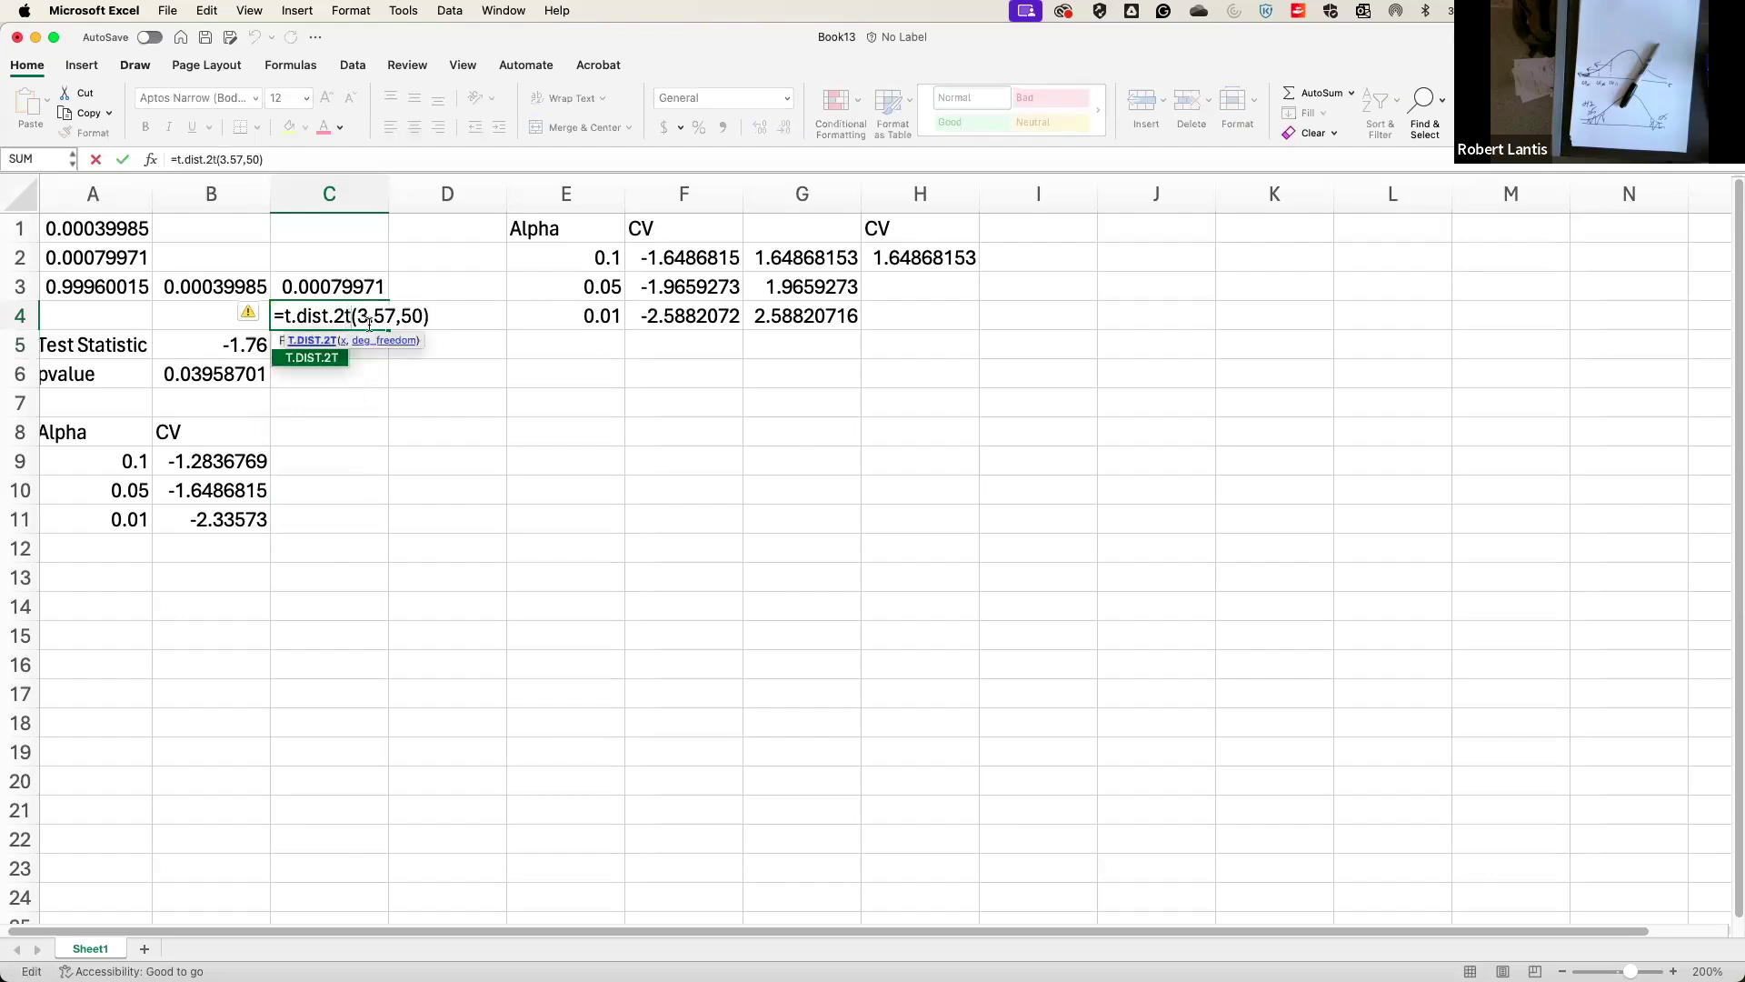
key(Return)
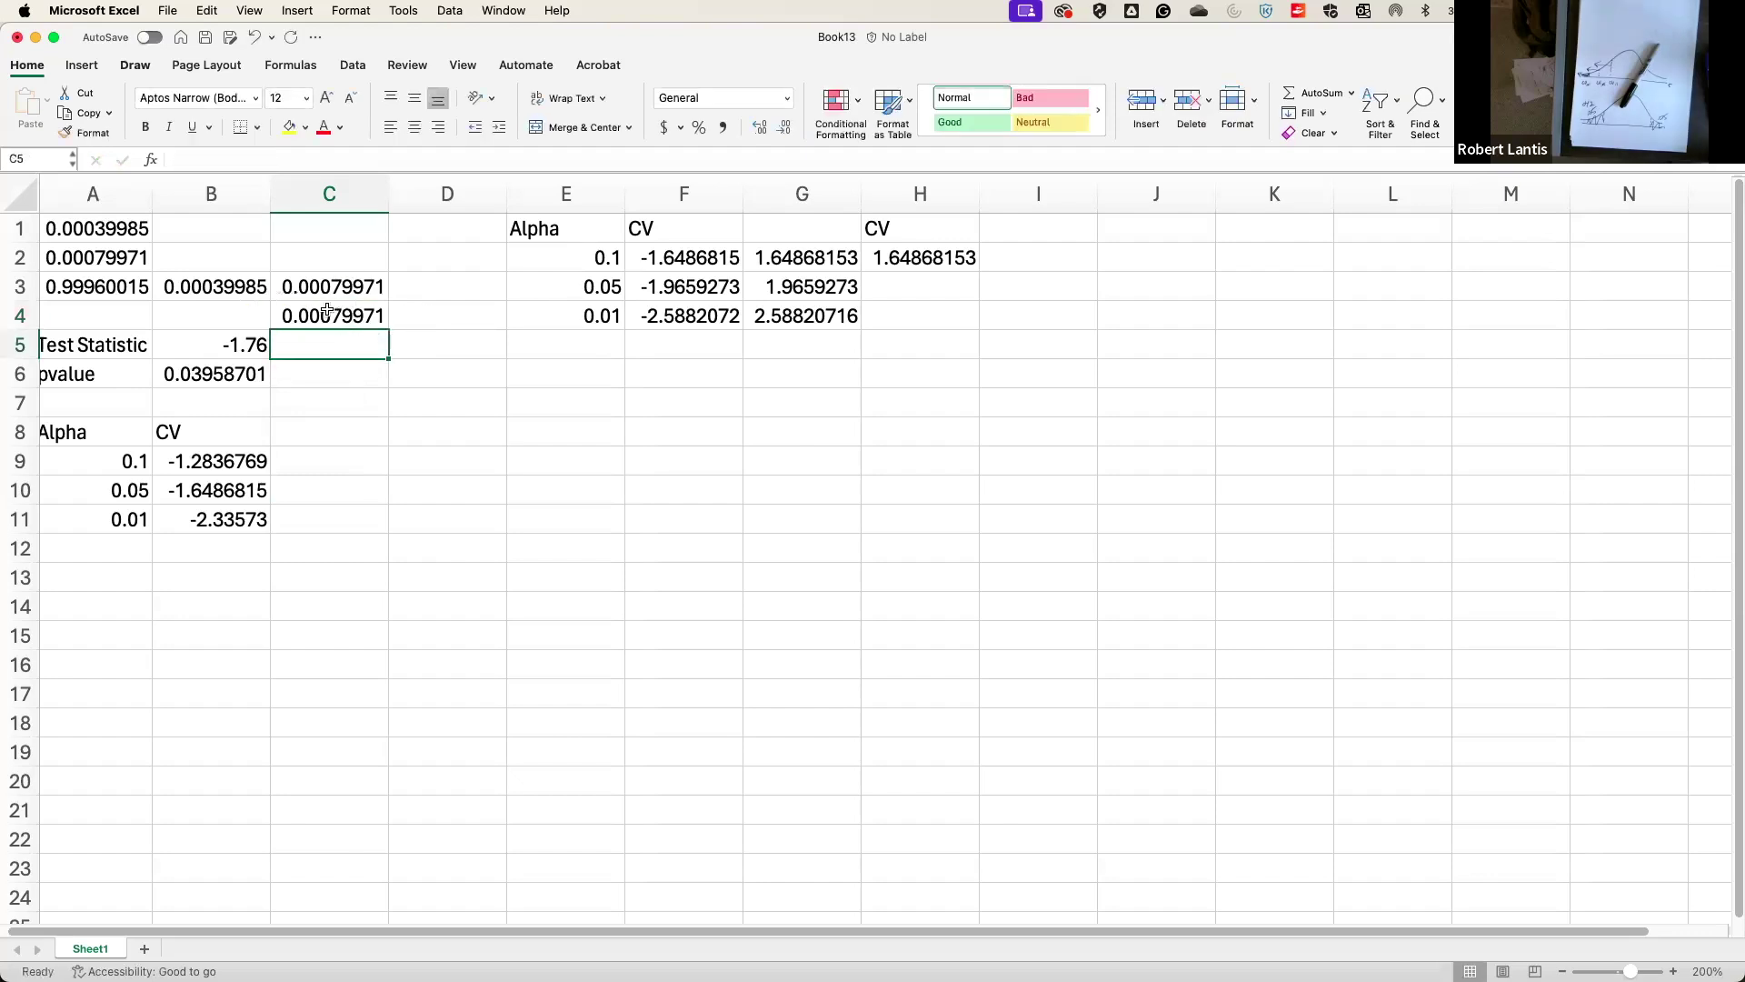
click(328, 315)
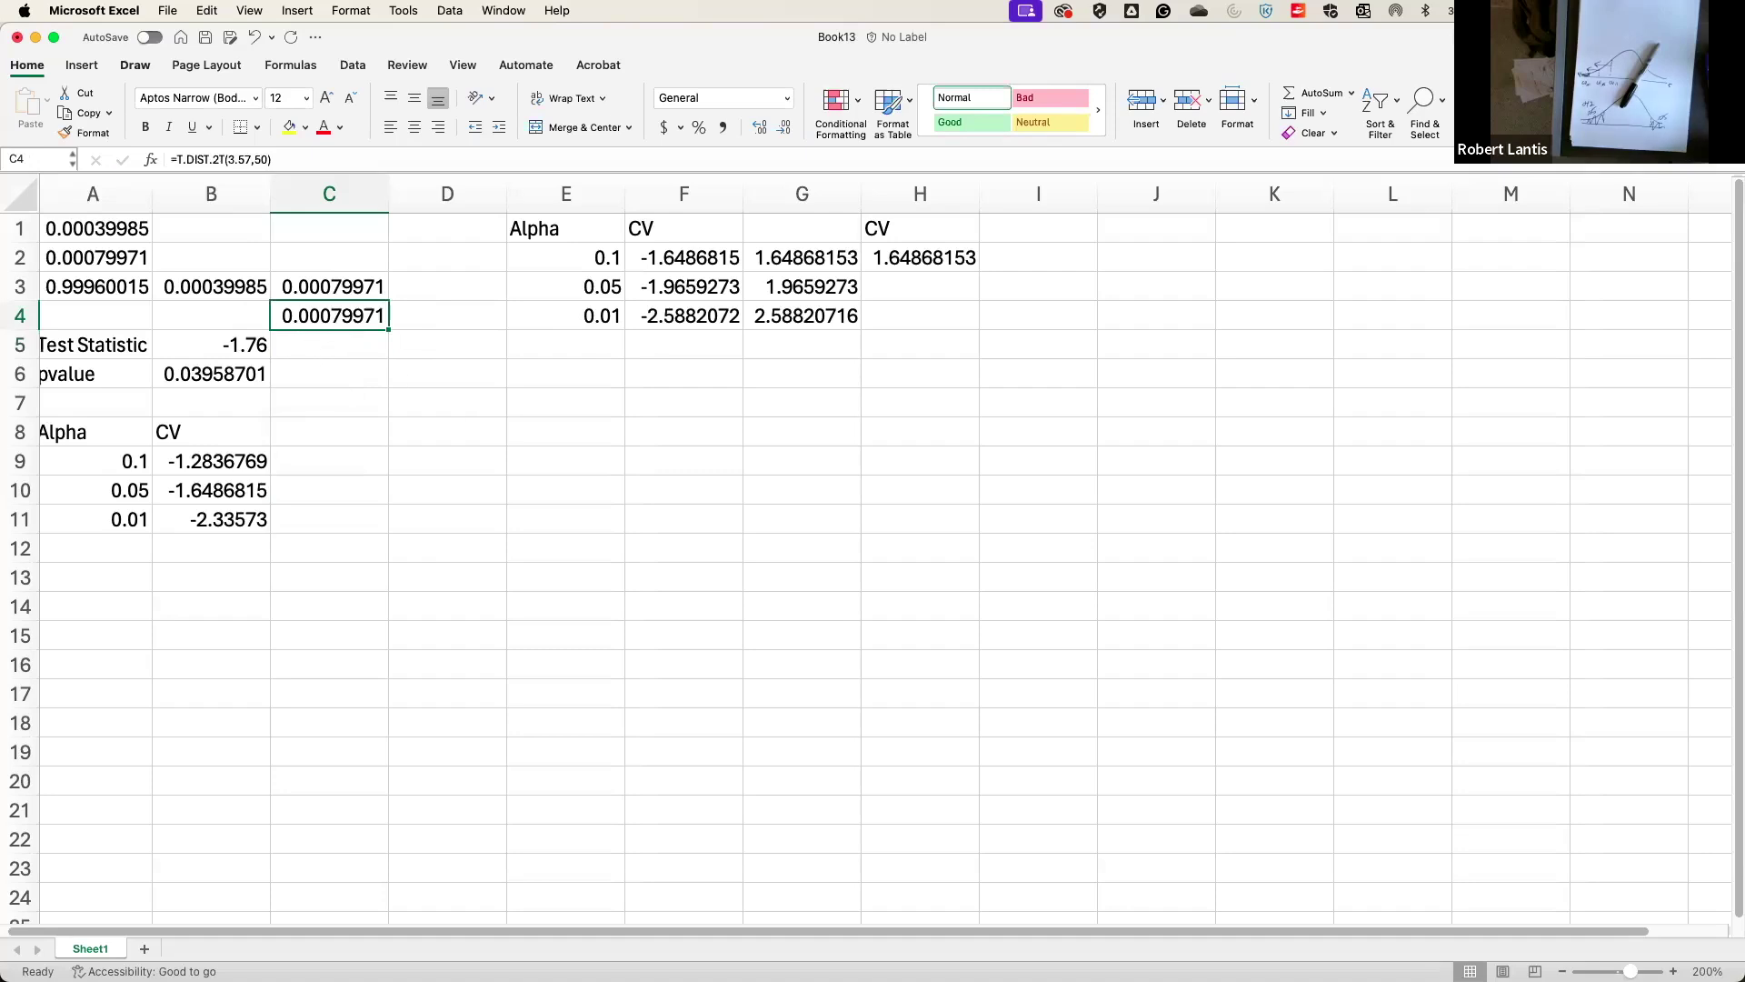
Switch to the Chapter 9 Hypothesis Testing presentation in PowerPoint.
key(super+Tab)
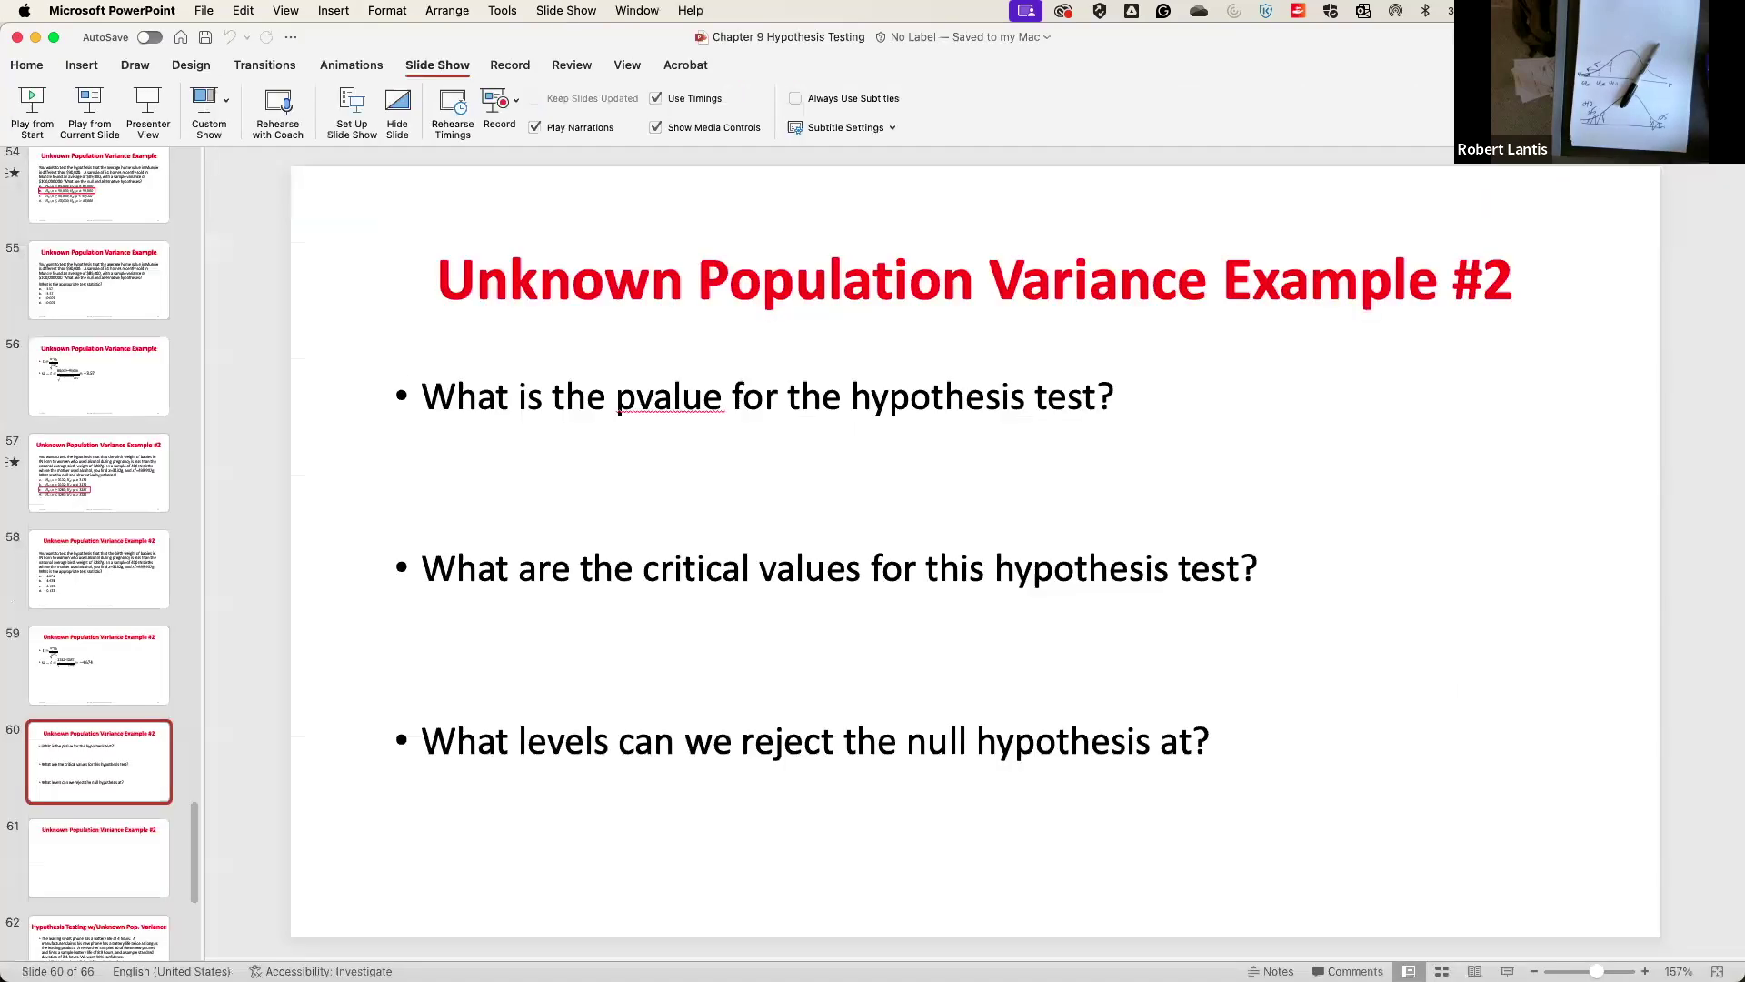